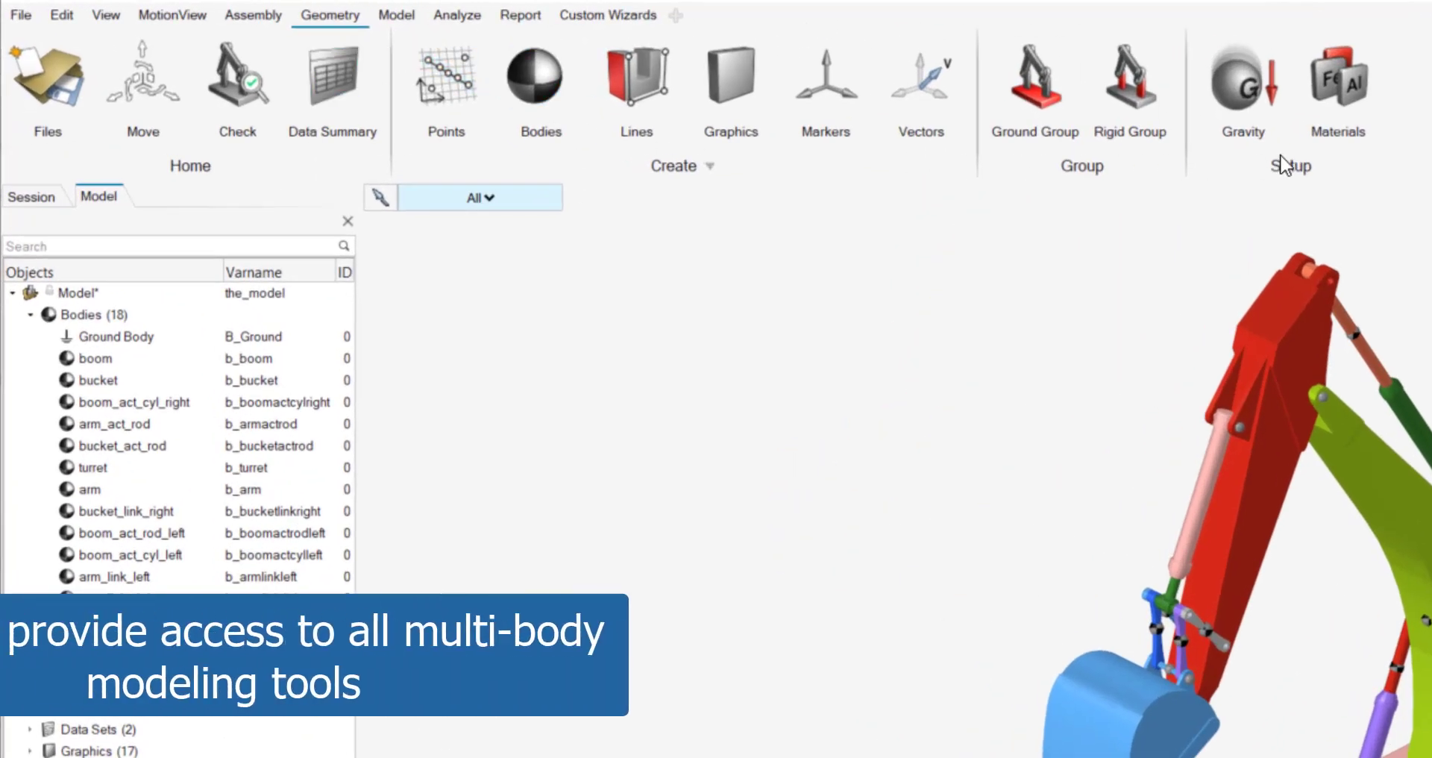
- Show the Model ribbon tools, then switch to the Analyze ribbon tools
click(409, 21)
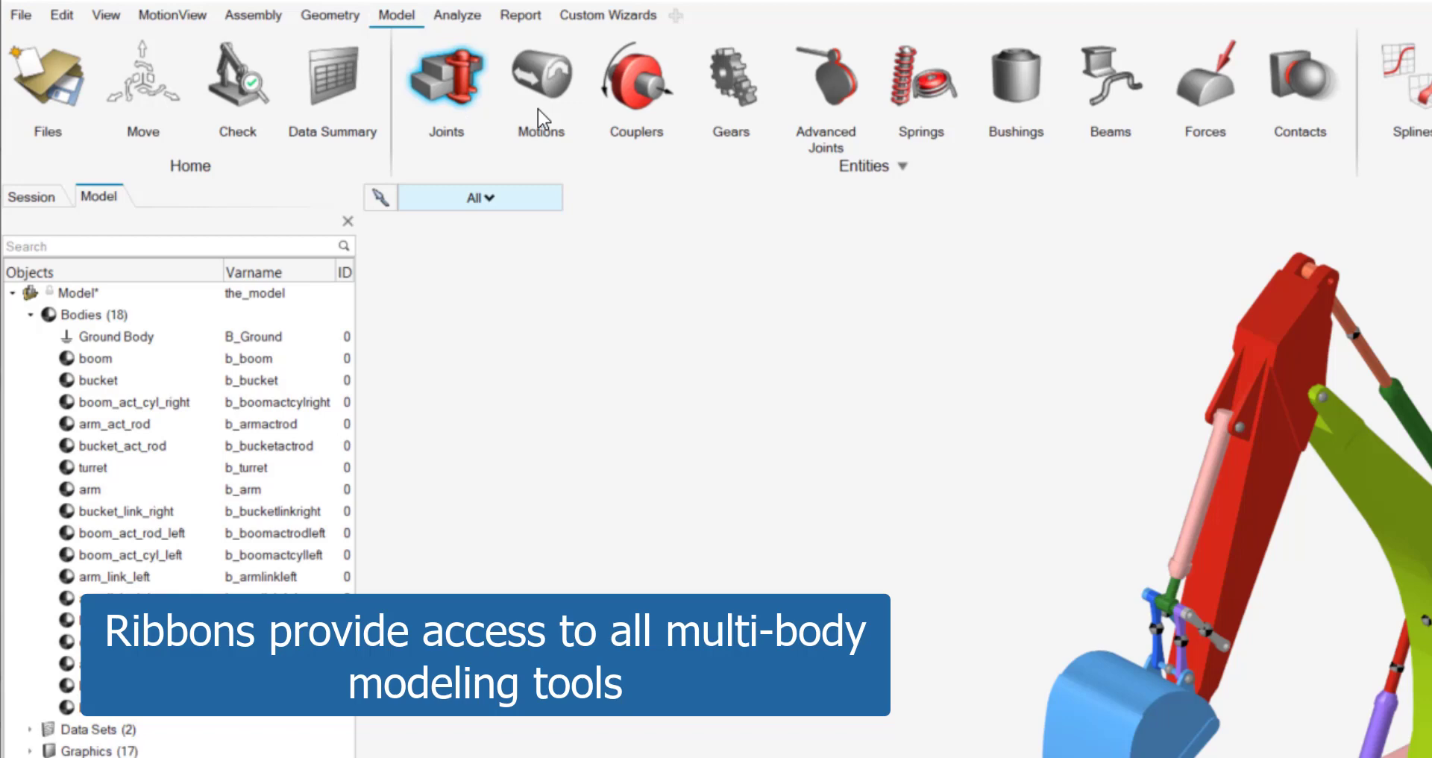
click(471, 23)
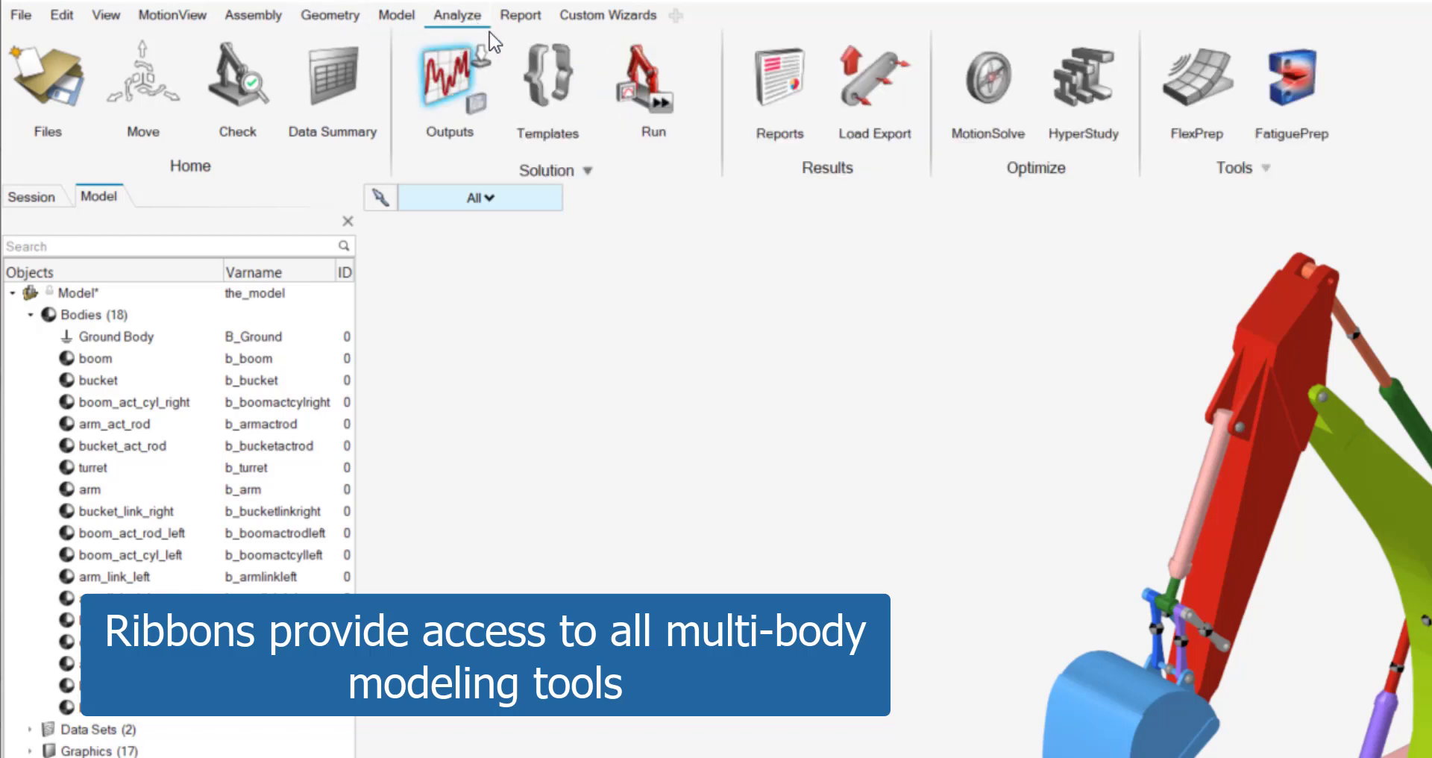
- In the Assembly tools, hide the green arm with H, then restore all parts with A
click(255, 16)
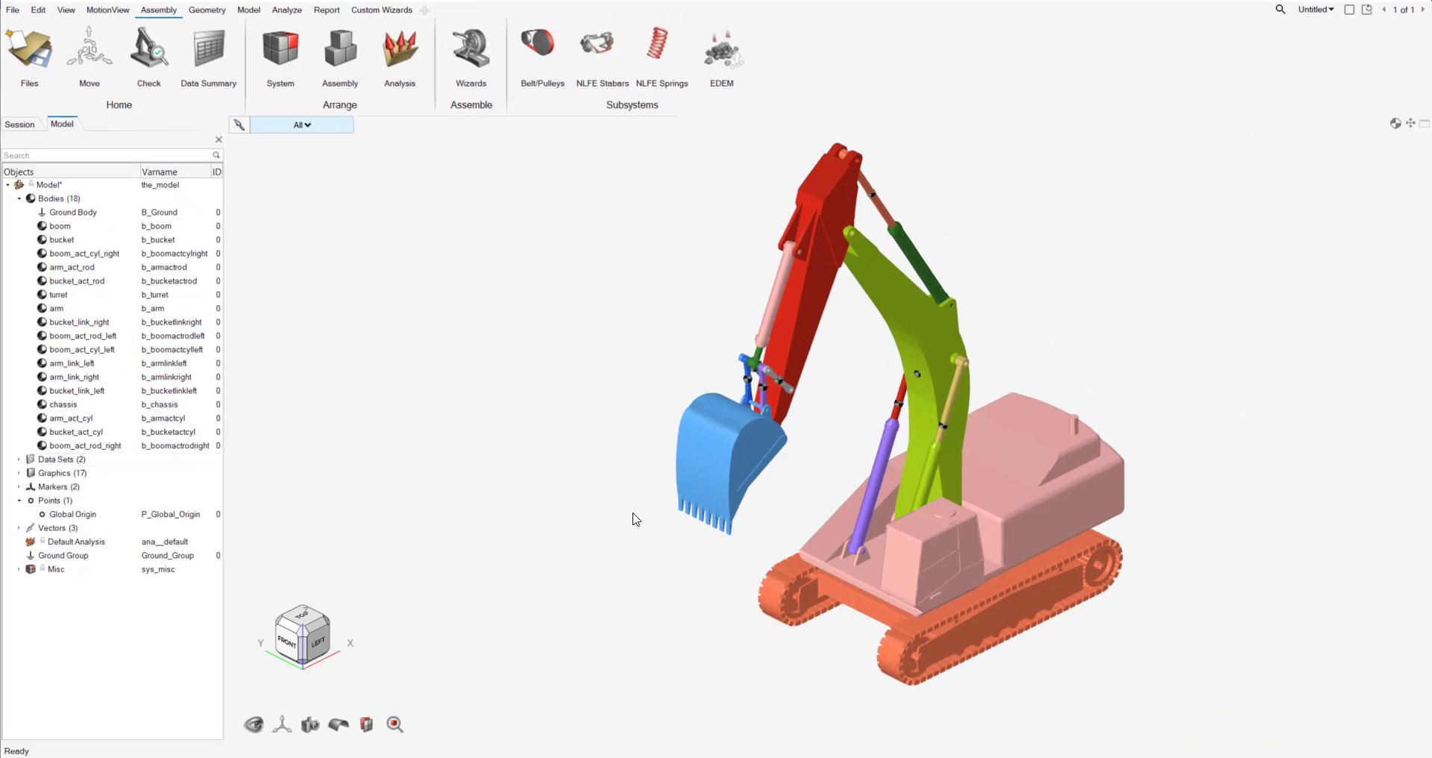
click(925, 334)
key(h)
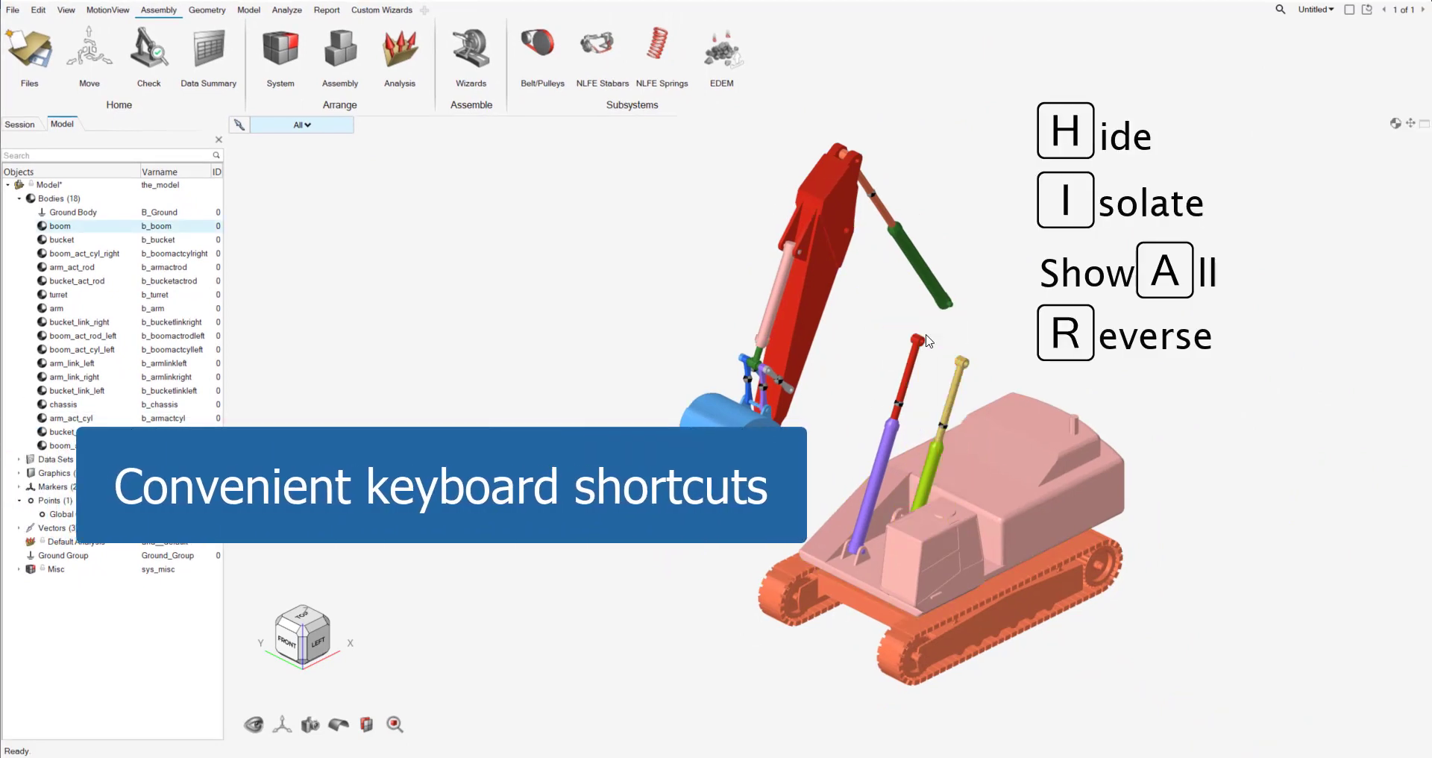
key(a)
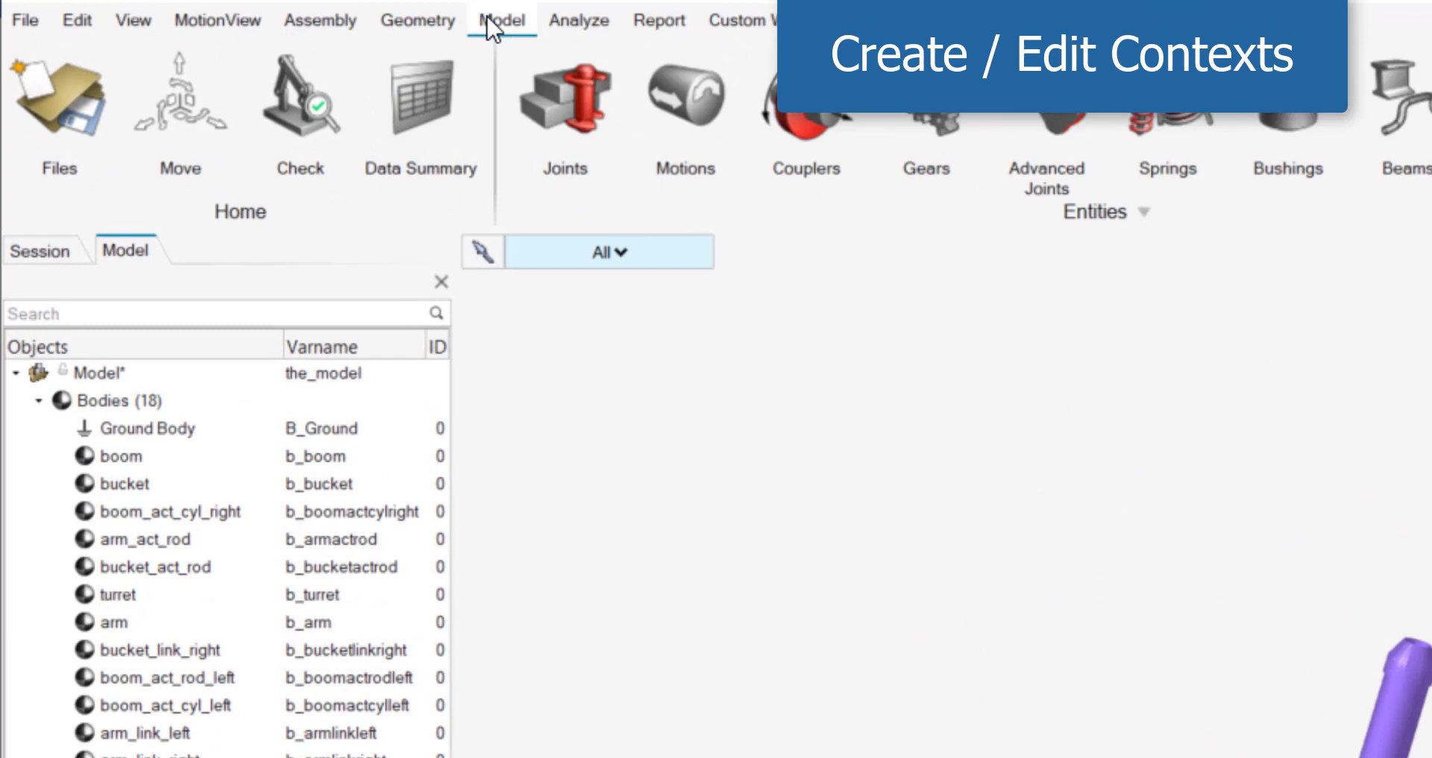
- Start a joint between boom_act_cyl_right and turret, with its origin at the cylinder base pin
click(571, 104)
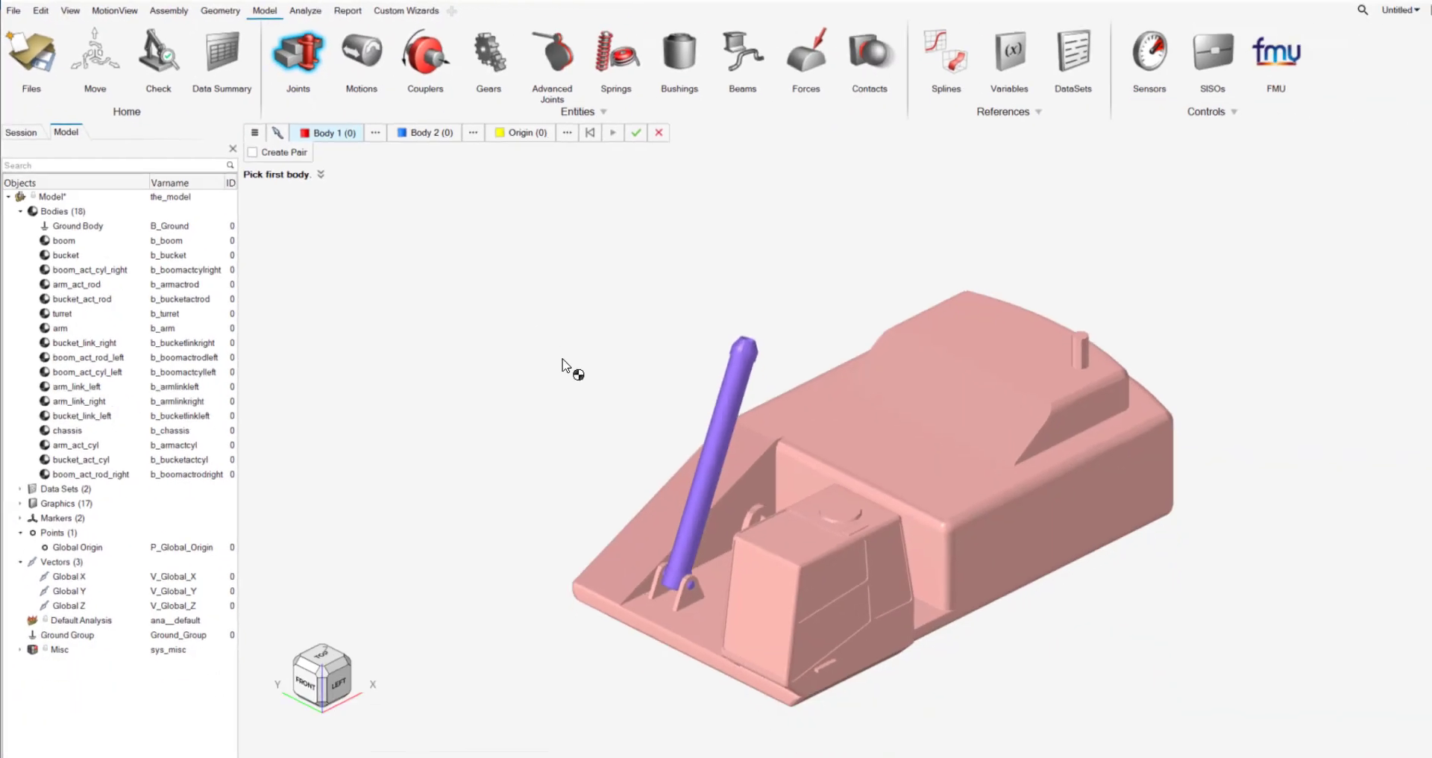
click(695, 511)
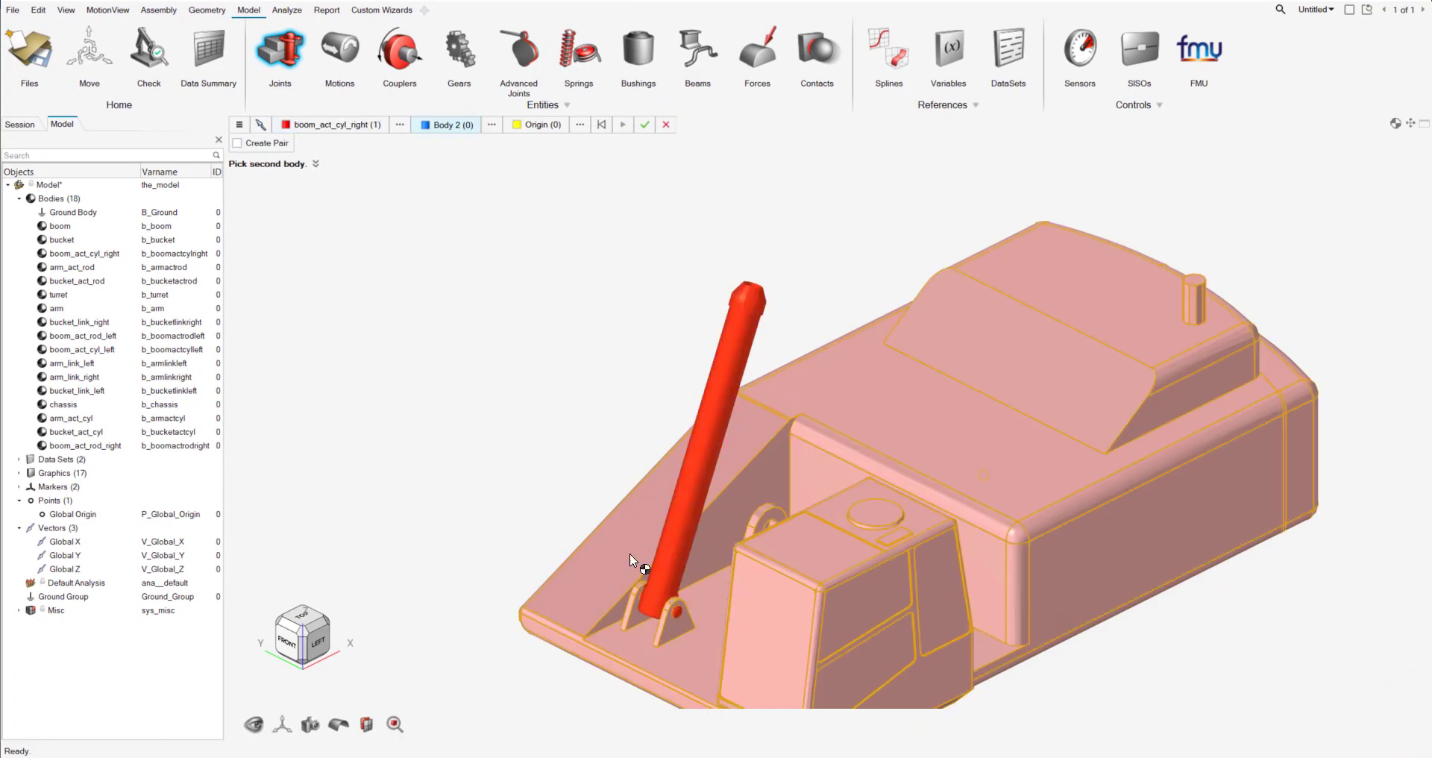
click(637, 574)
scroll(654, 613, up, 3)
click(658, 599)
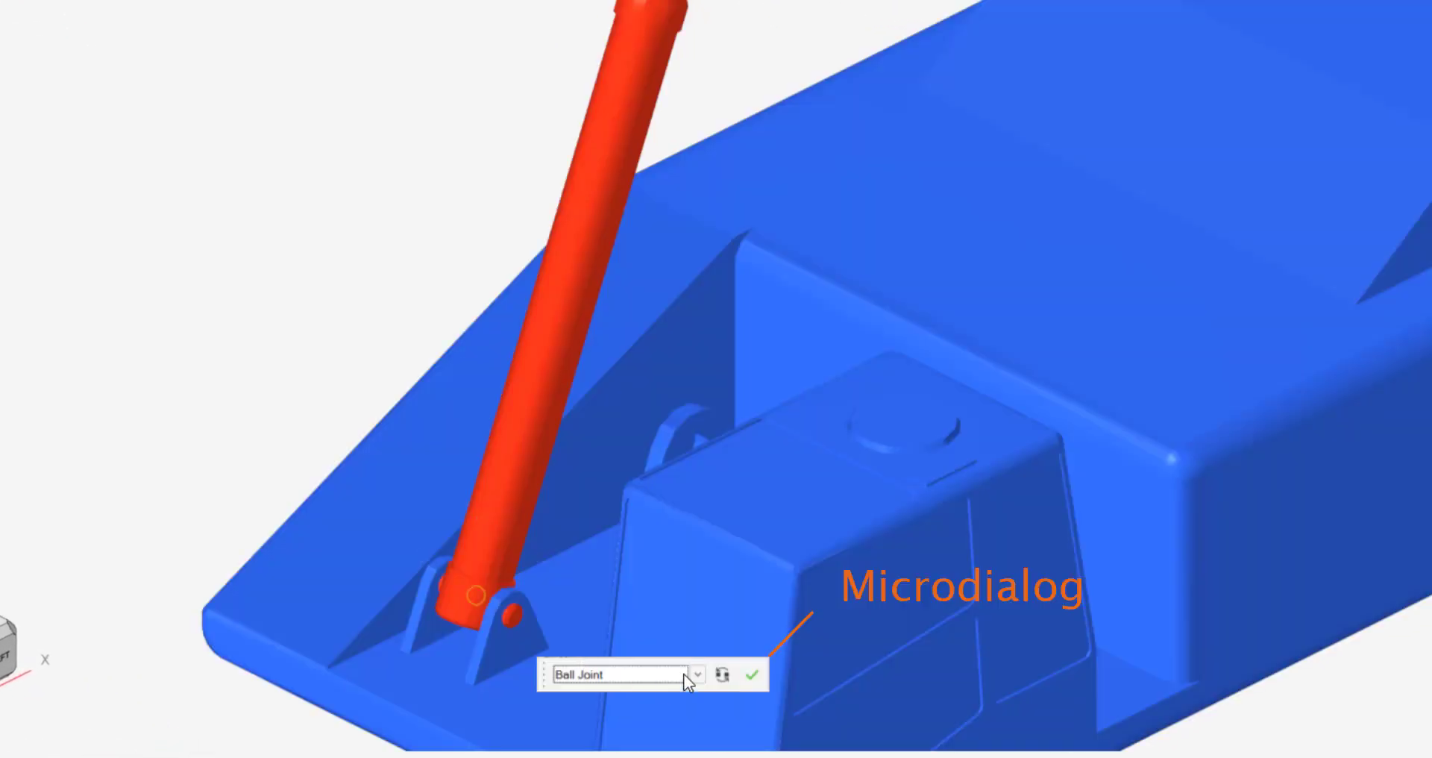
- Make it a Revolute Joint, orient its axis along the pin, and confirm
click(683, 674)
click(673, 709)
click(756, 676)
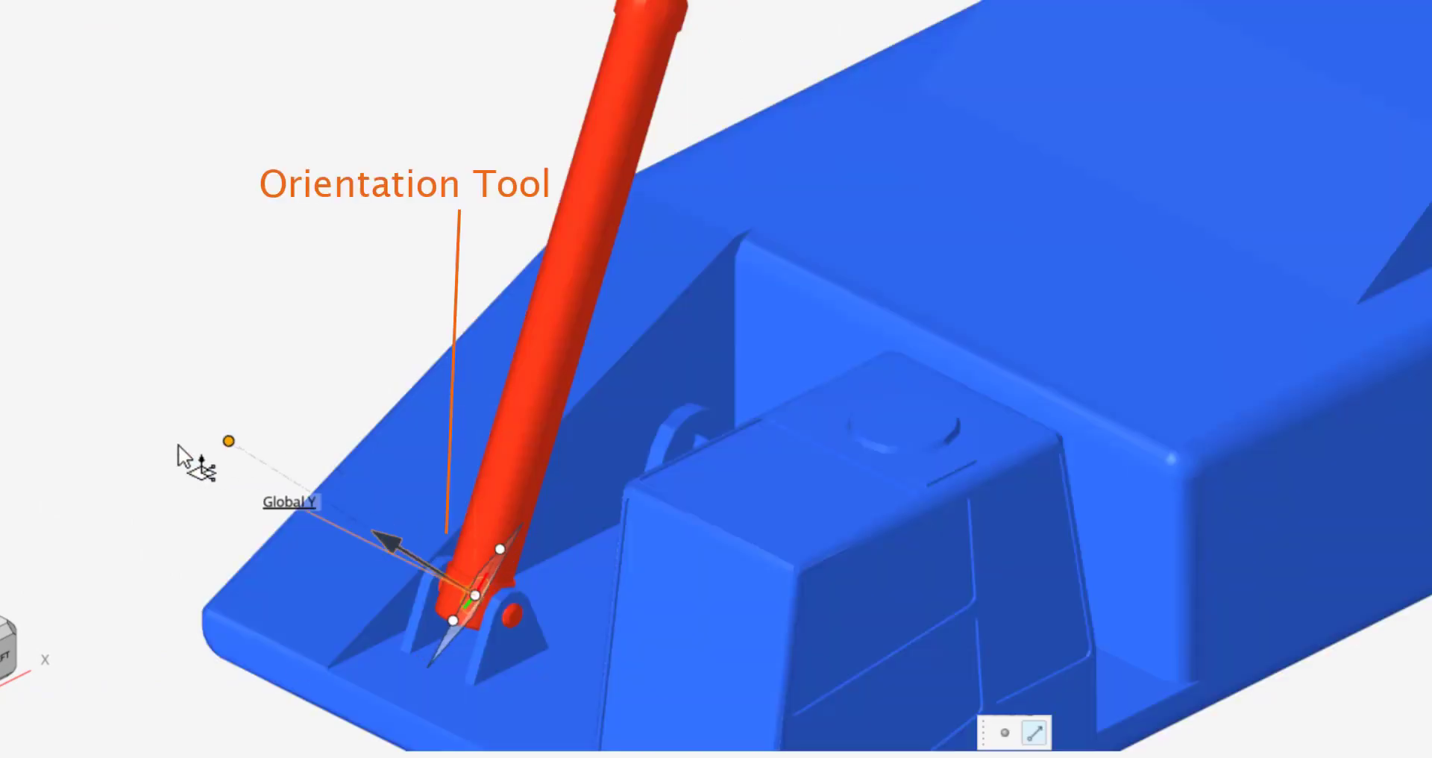
drag(175, 445, 175, 445)
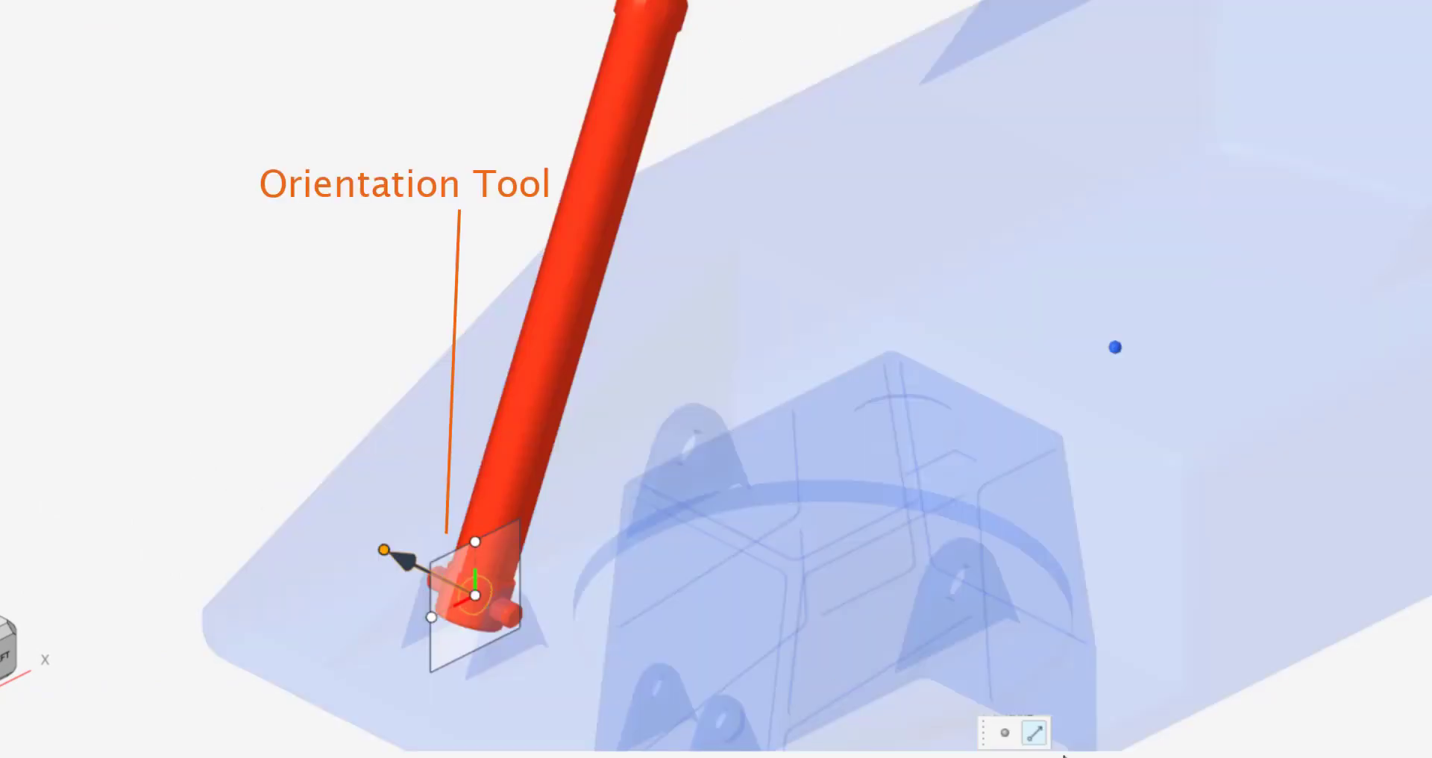
click(472, 602)
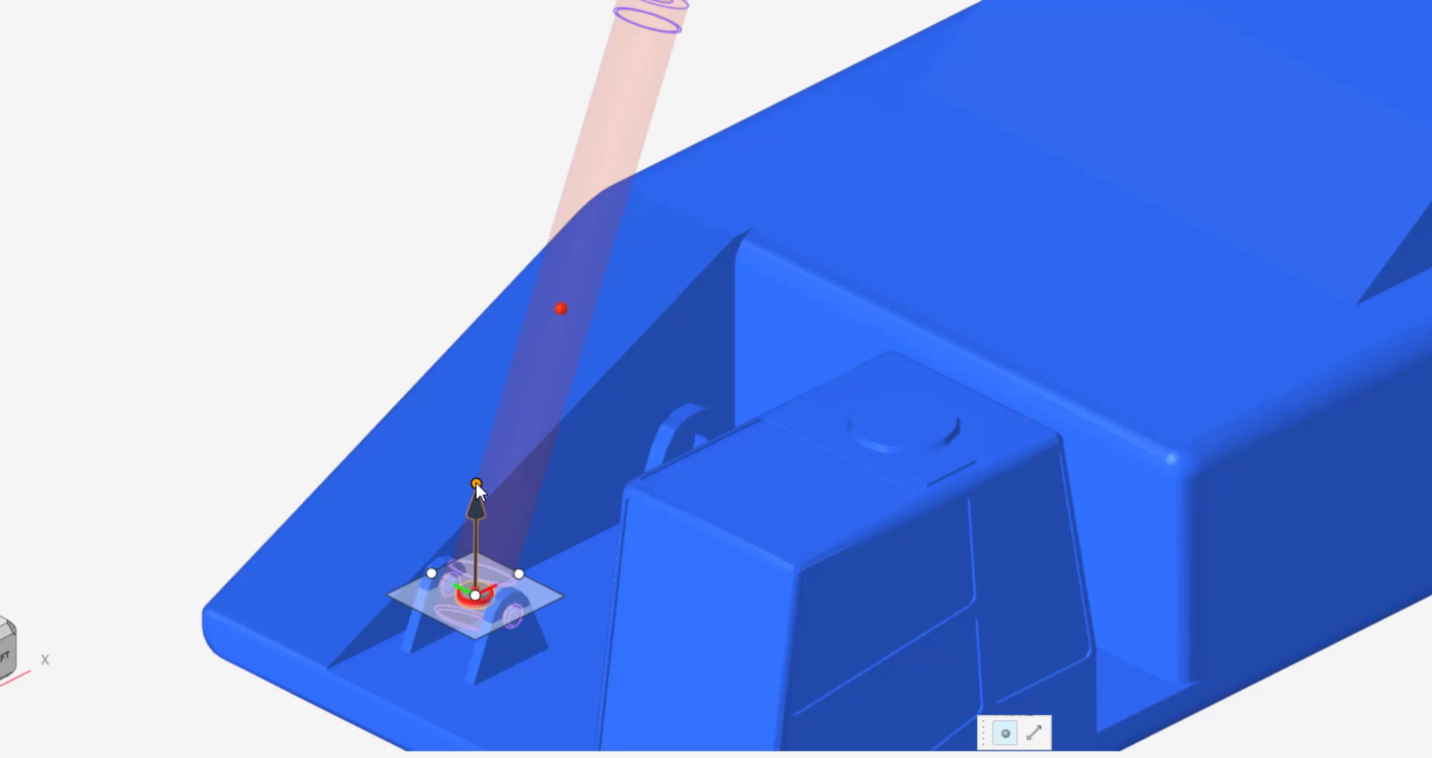
drag(476, 483, 517, 621)
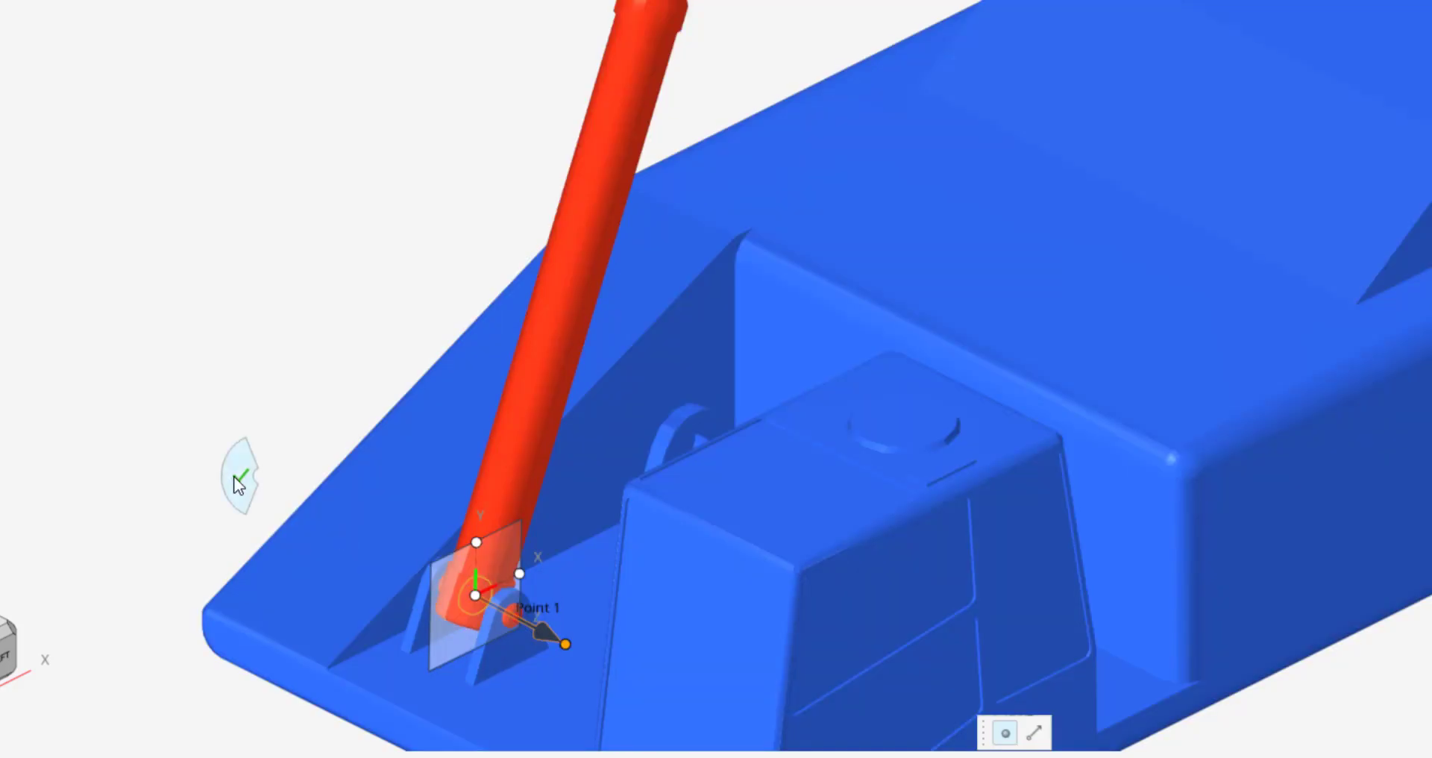
click(236, 477)
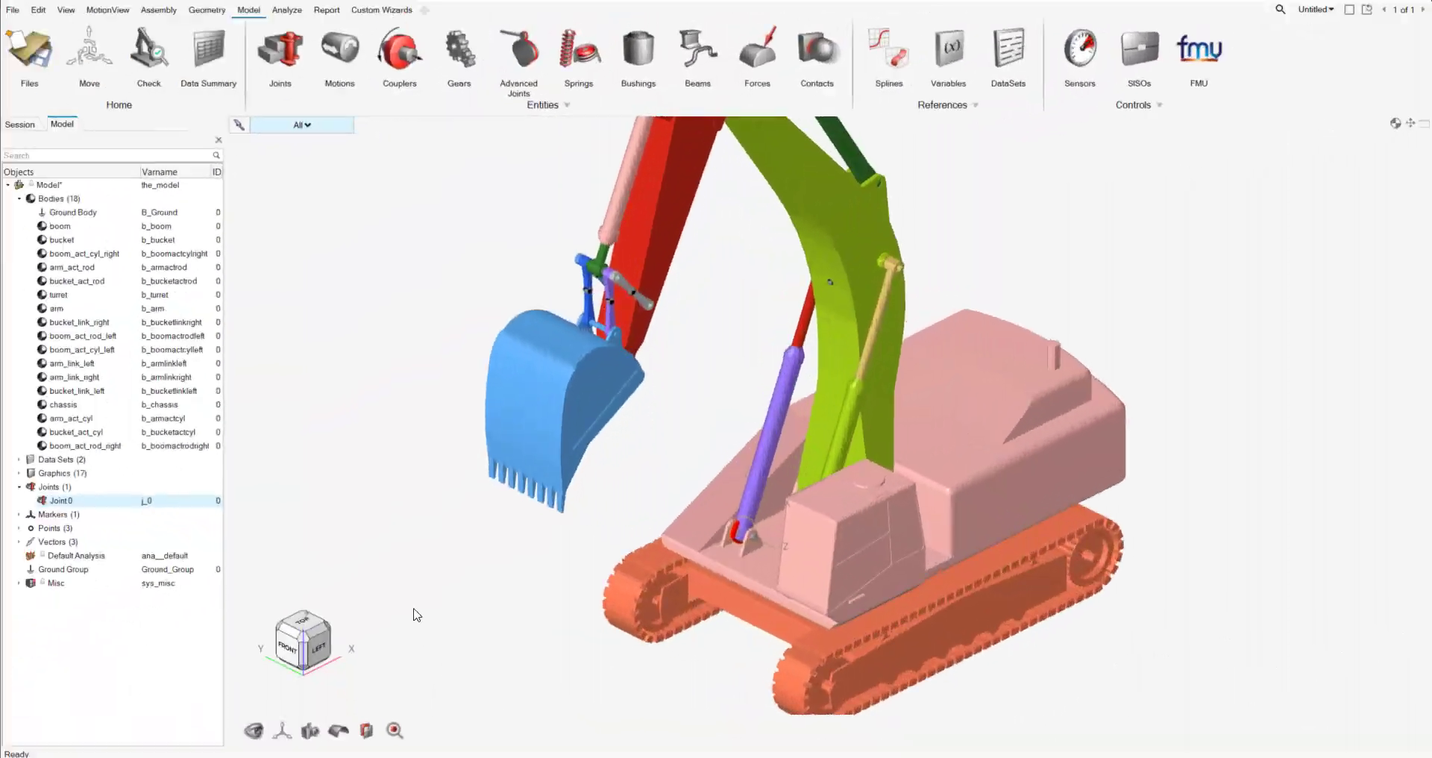
- Open the Entity Browser and expand MotionView > Force Entity
click(71, 10)
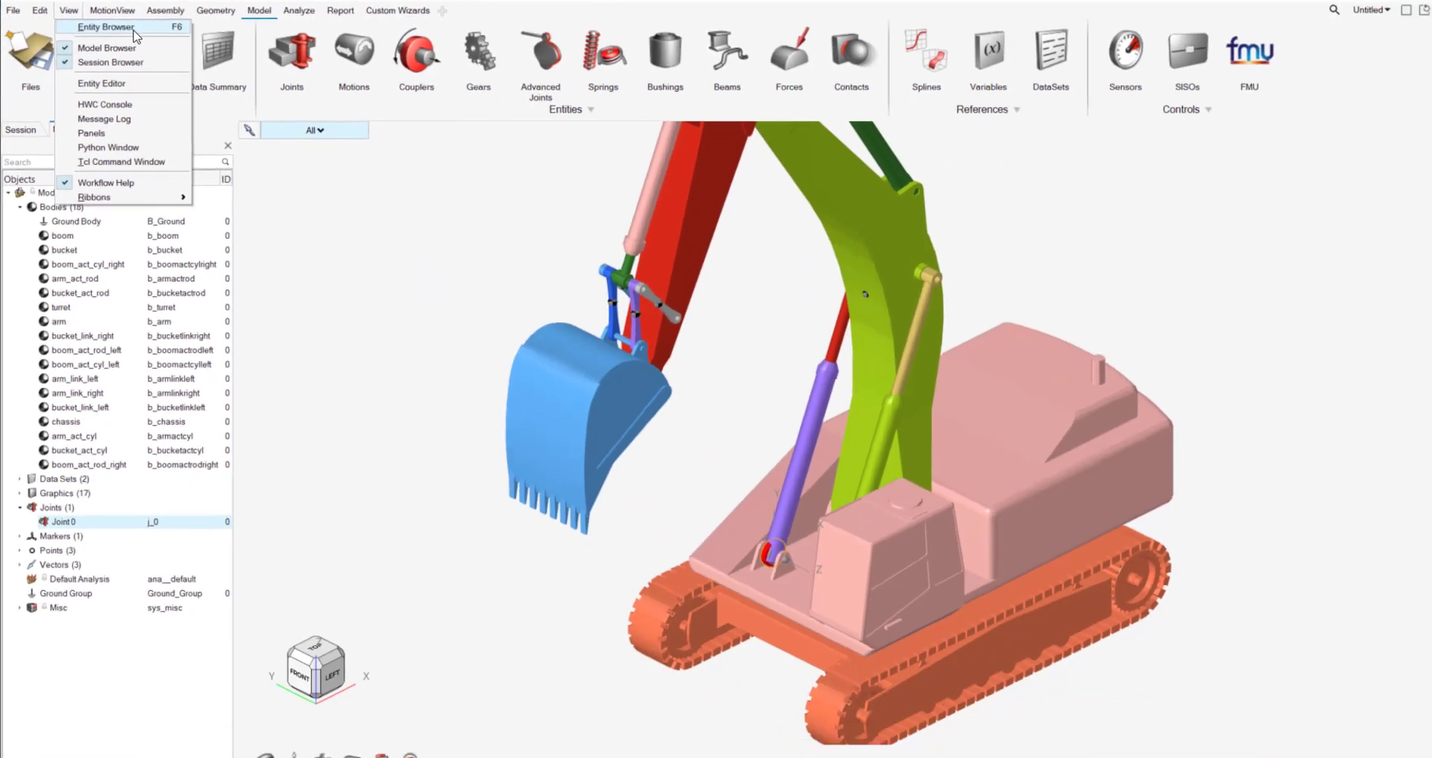
click(198, 57)
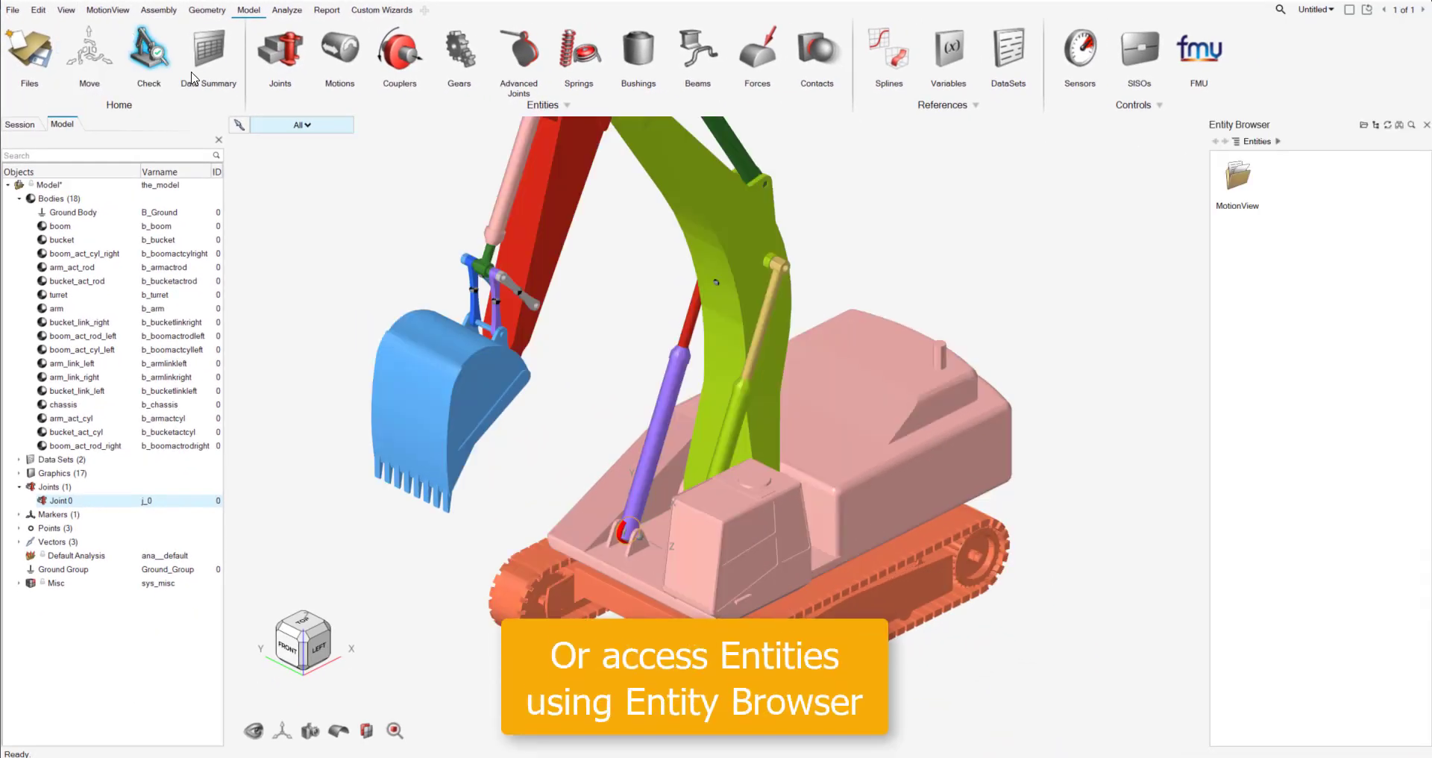
double_click(1242, 176)
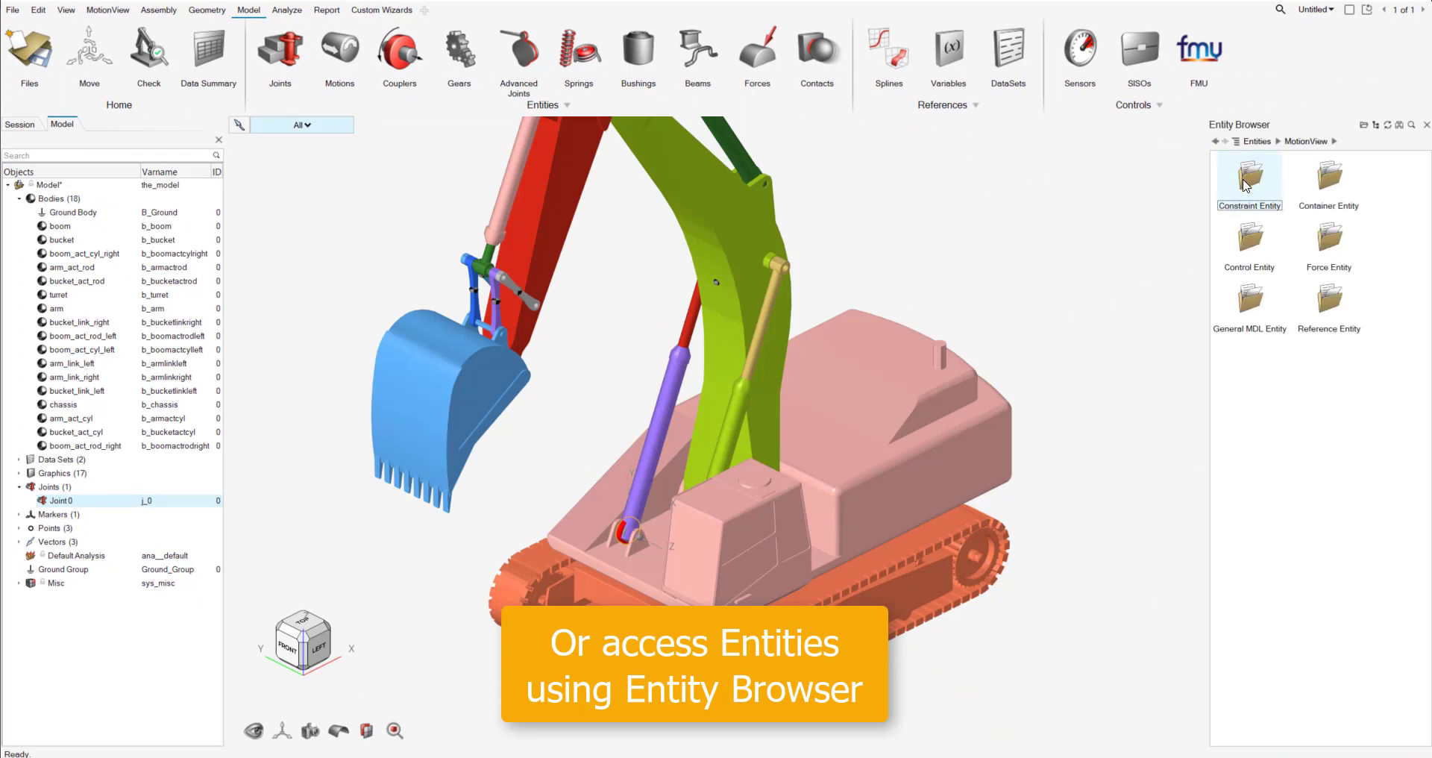
double_click(1330, 246)
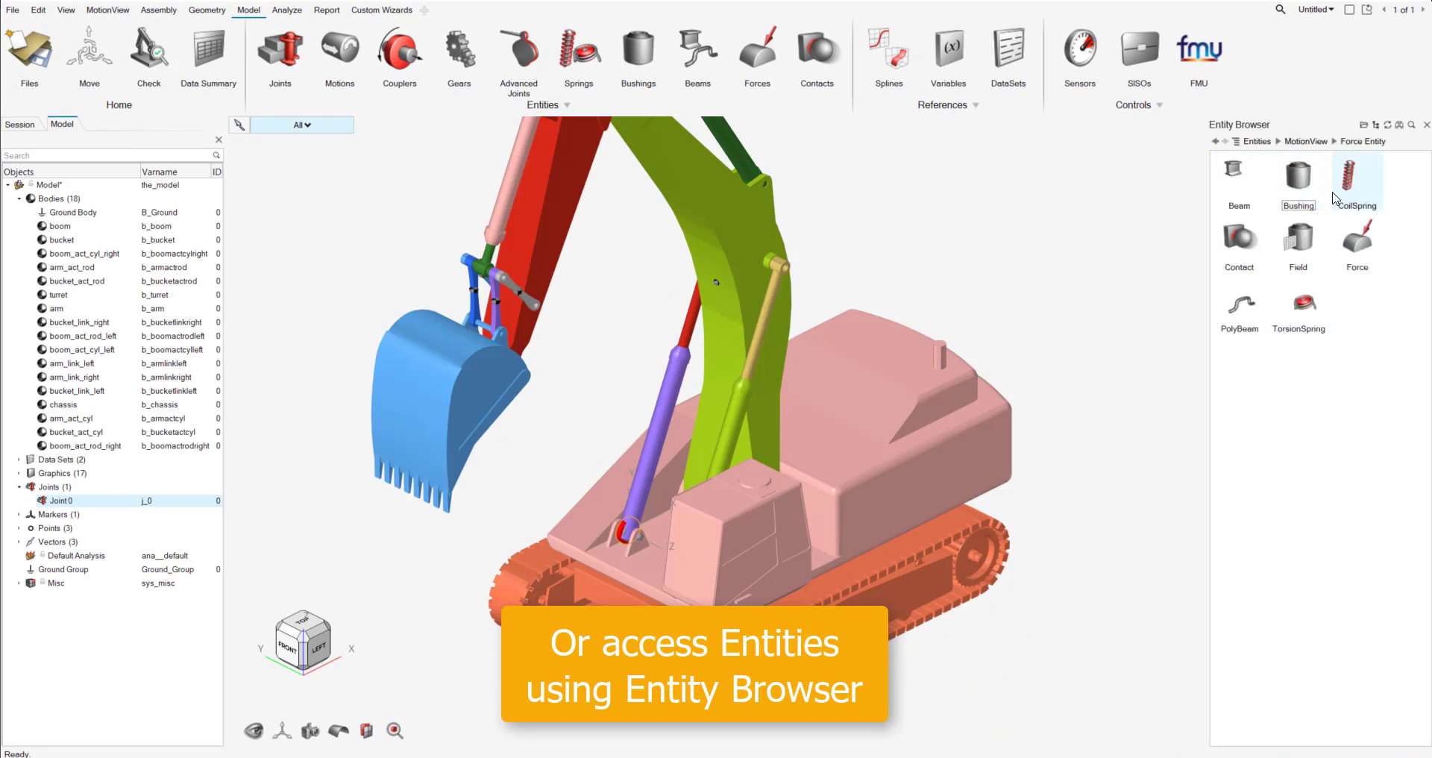
- Create a CoilSpring between the right boom cylinder and rod, ending at the rod top
double_click(1342, 196)
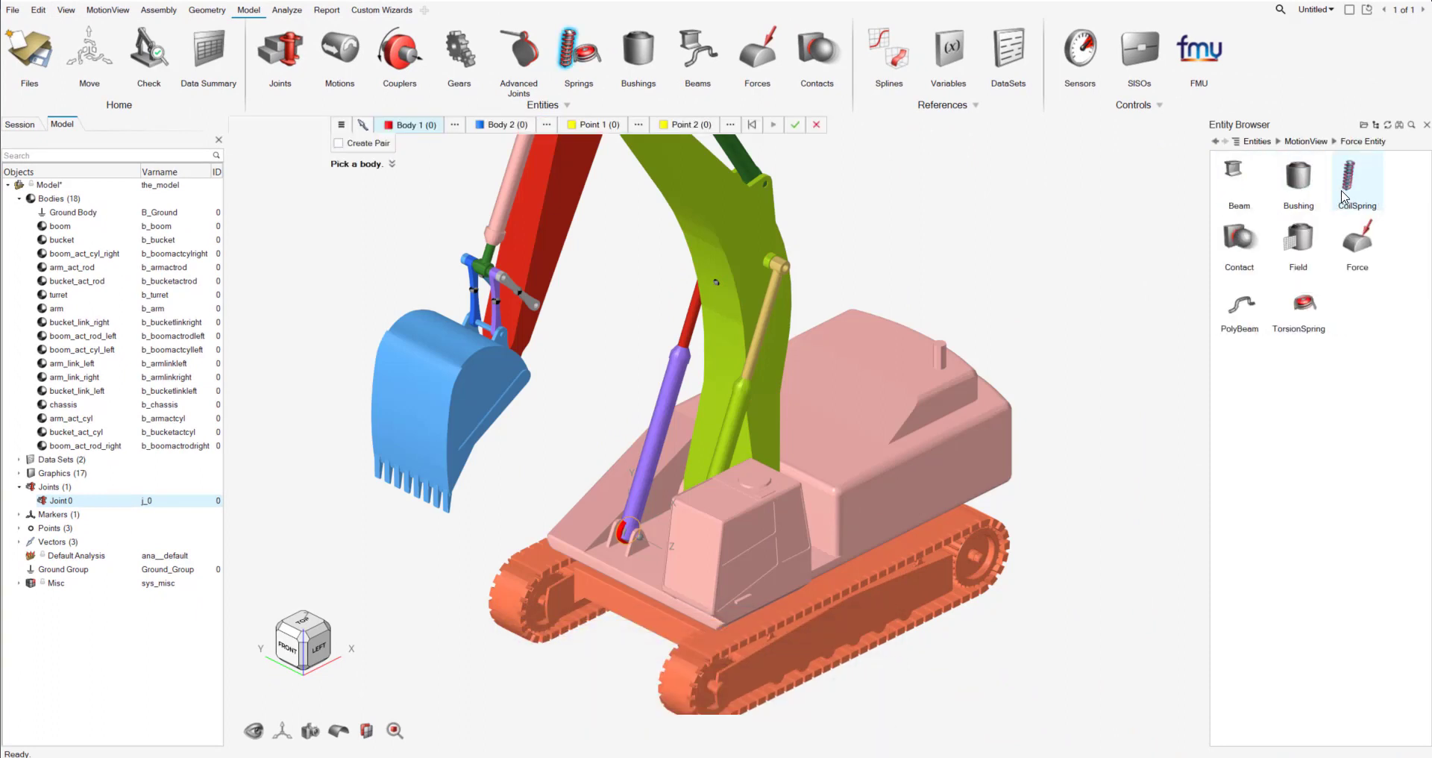
click(669, 410)
click(690, 322)
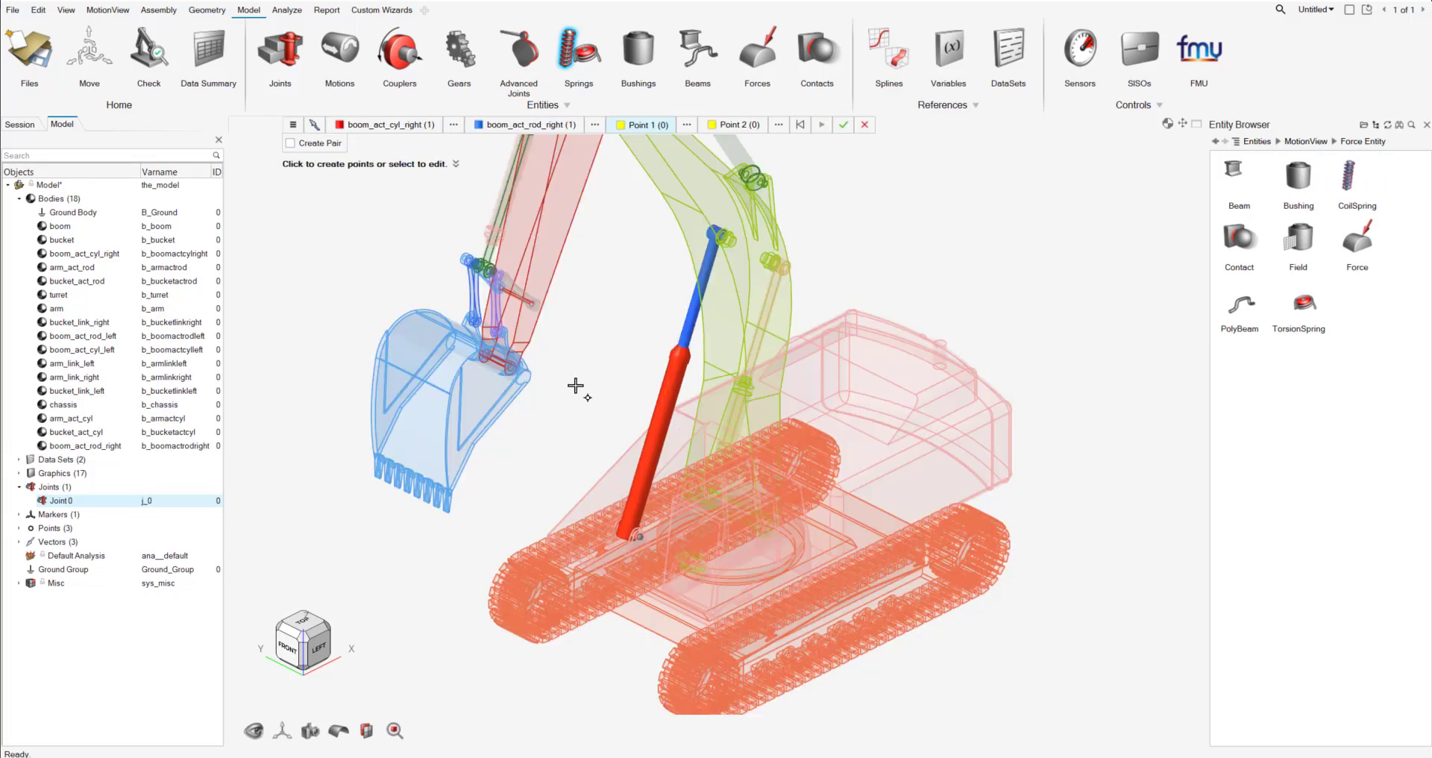
scroll(575, 386, up, 3)
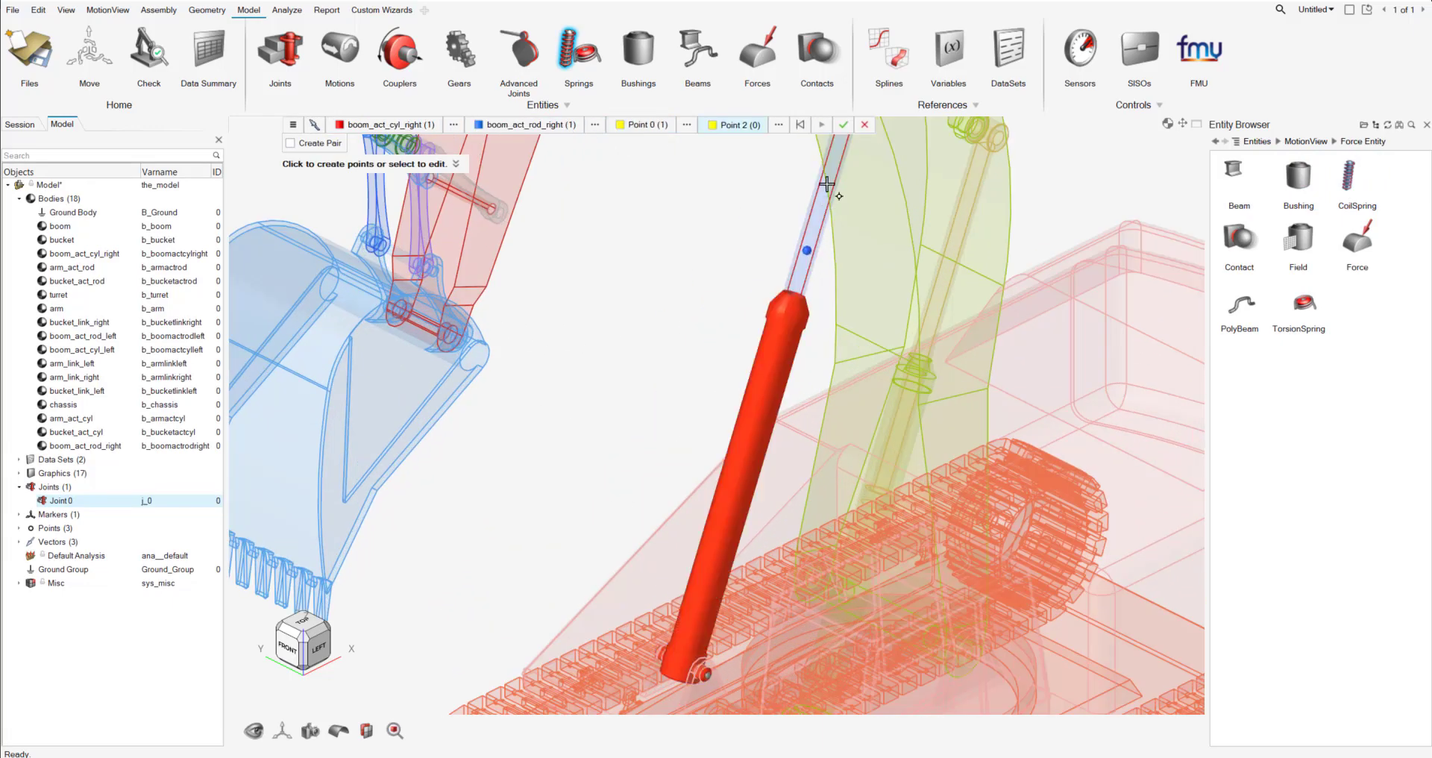
scroll(826, 184, down, 3)
scroll(768, 283, up, 3)
scroll(764, 292, up, 2)
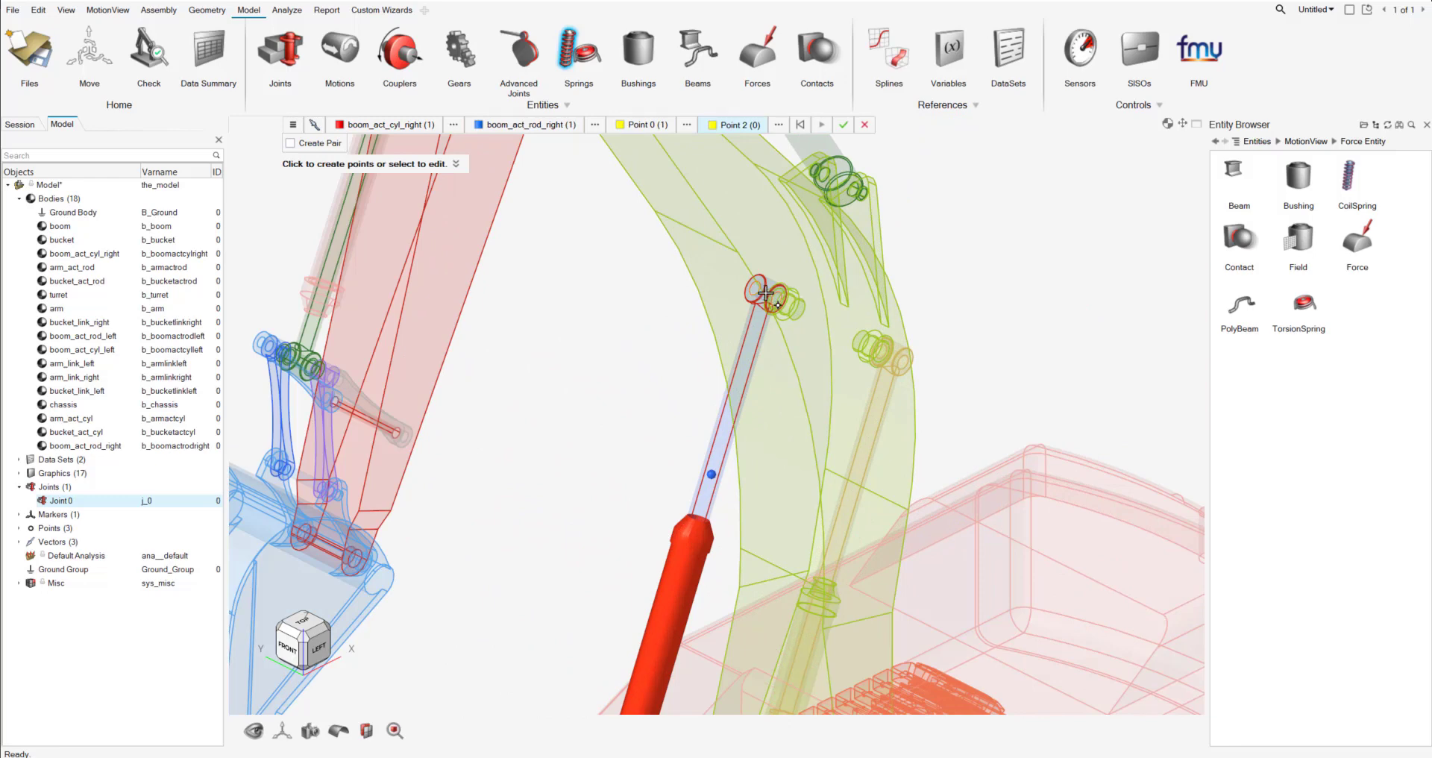
click(765, 293)
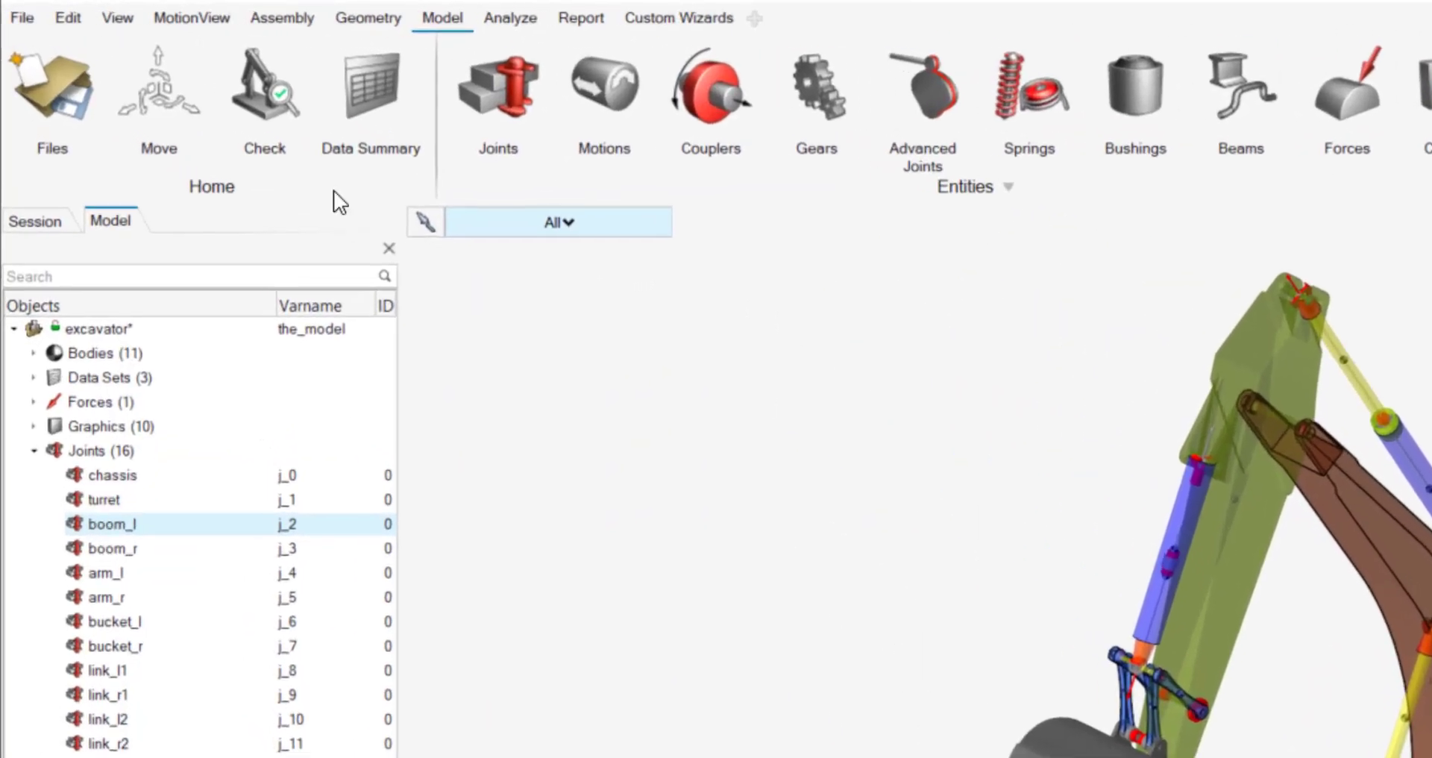
- Make boom_l, boom_r, arm_l and arm_r compliant and enter their shared X stiffness (1e4)
click(119, 20)
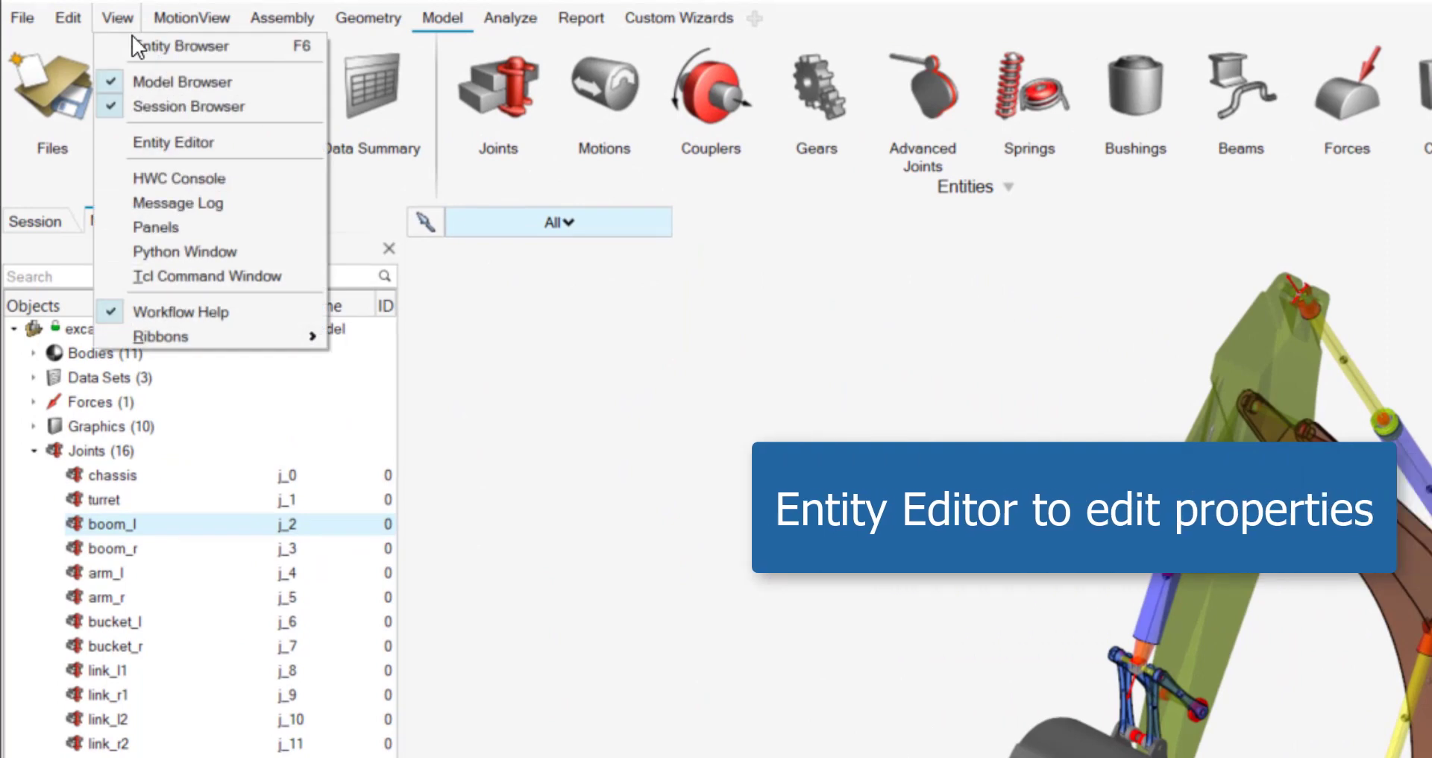
click(257, 137)
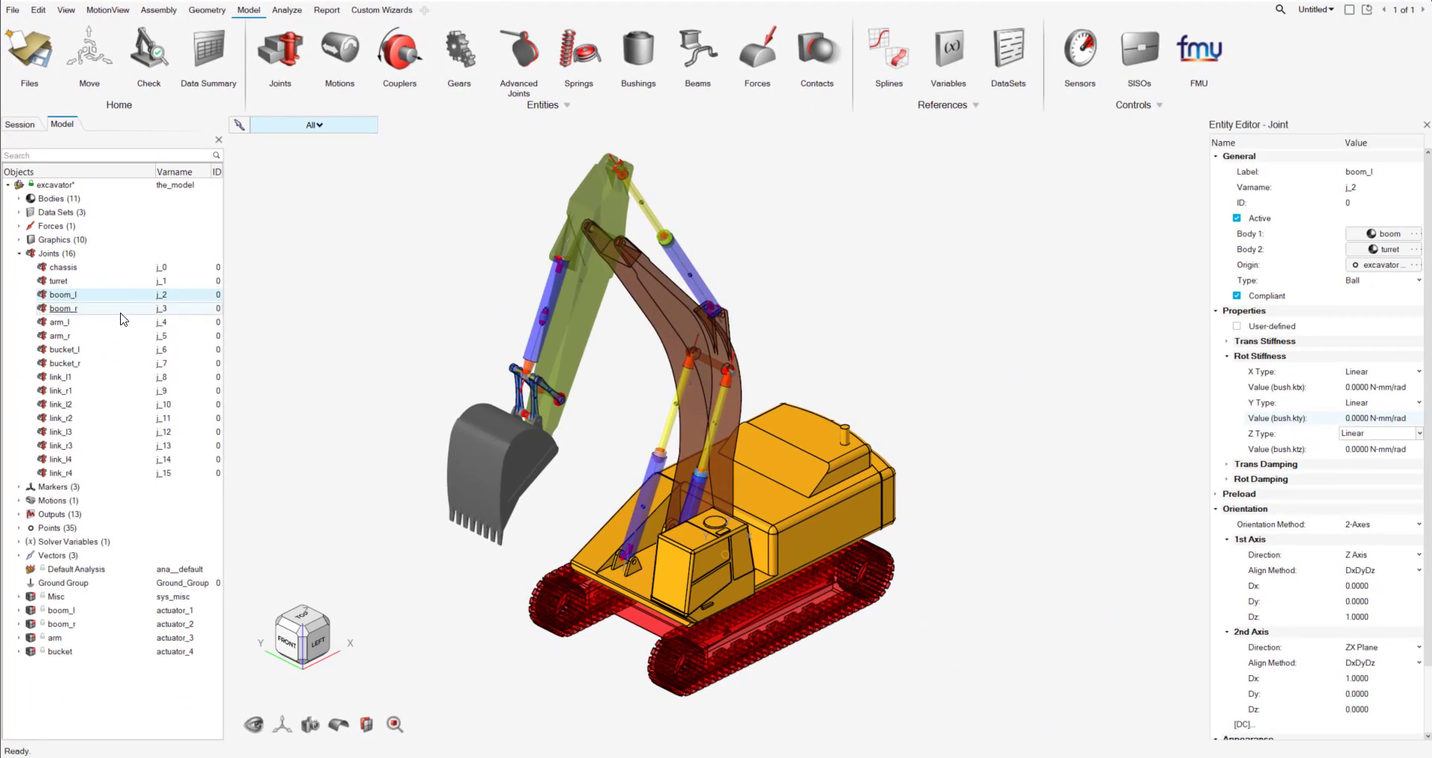
ctrl+click(95, 312)
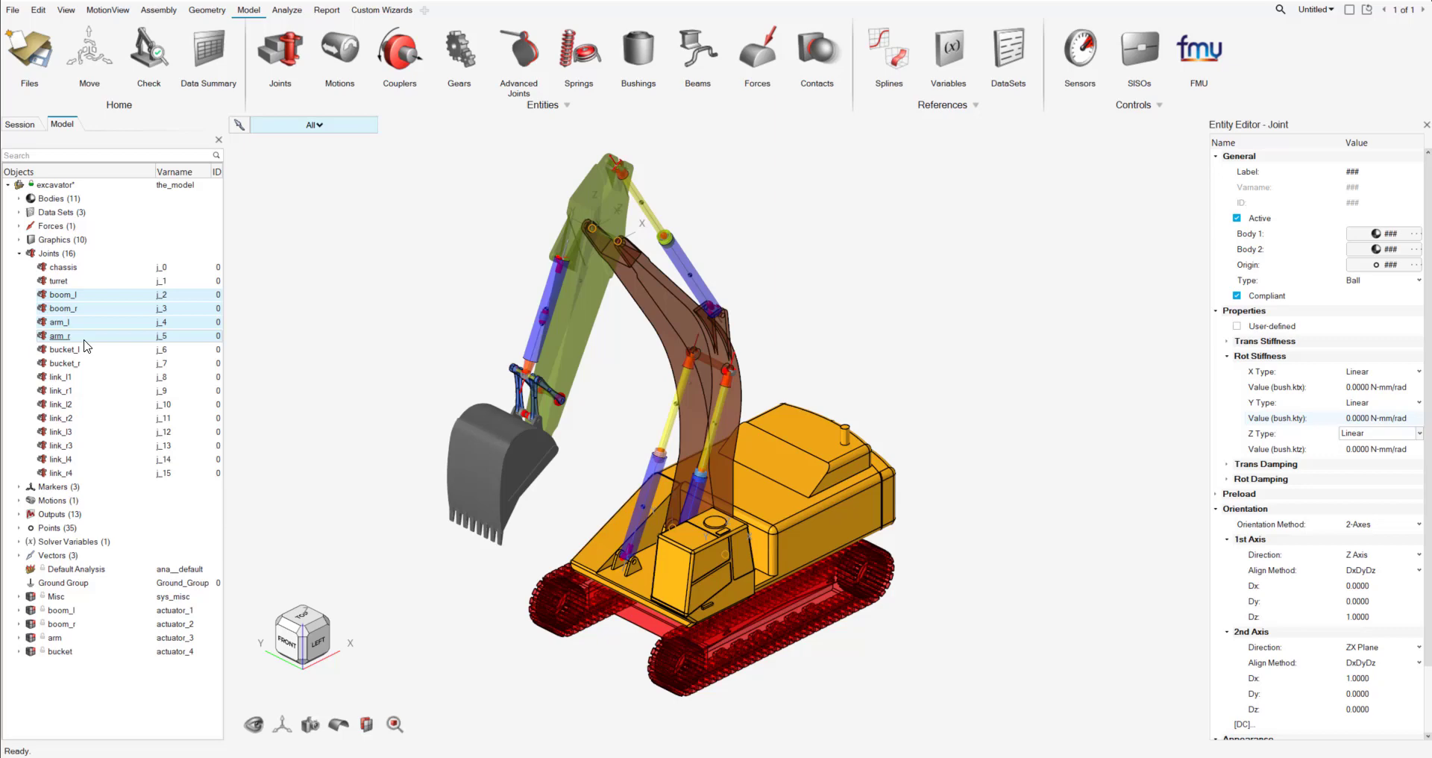
click(1237, 296)
click(1237, 296)
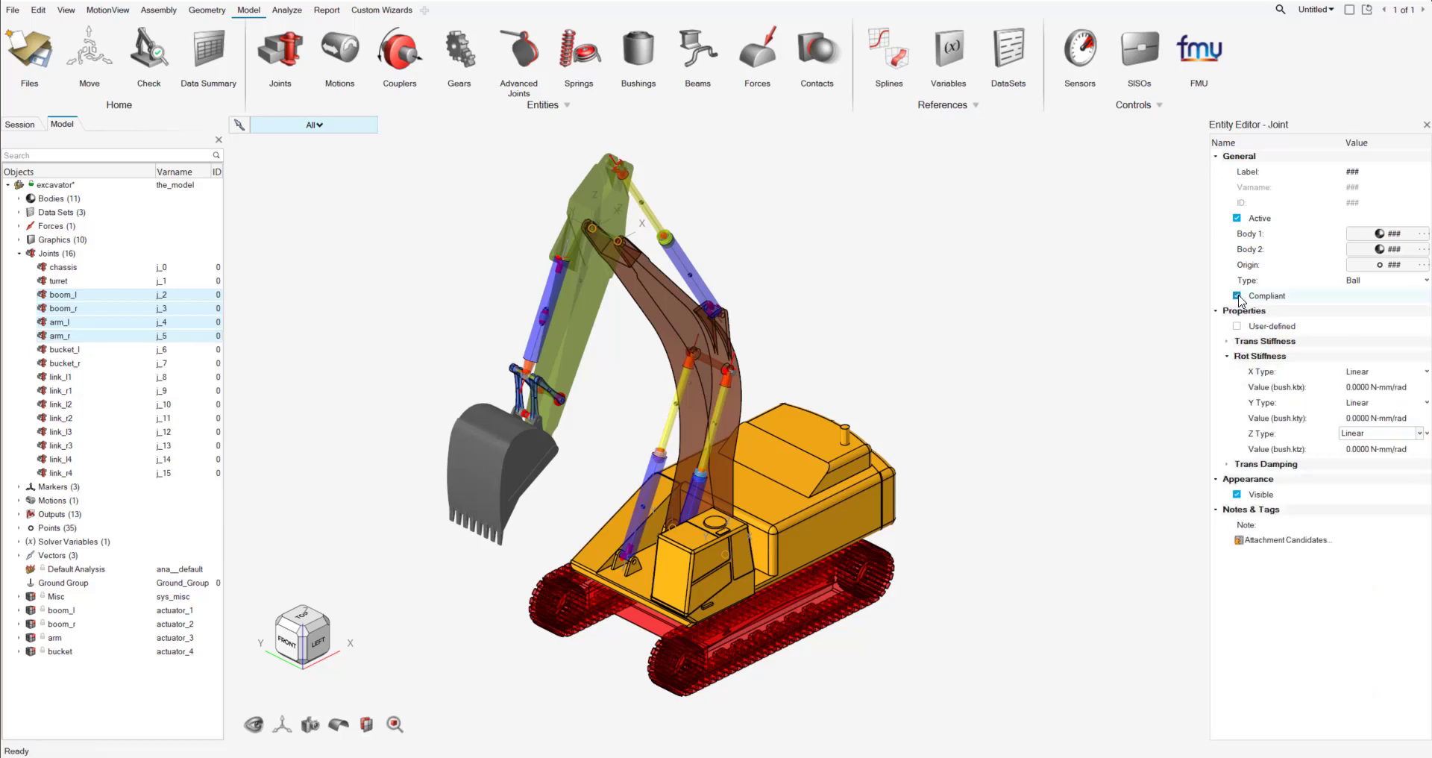
click(1376, 387)
text(1e)
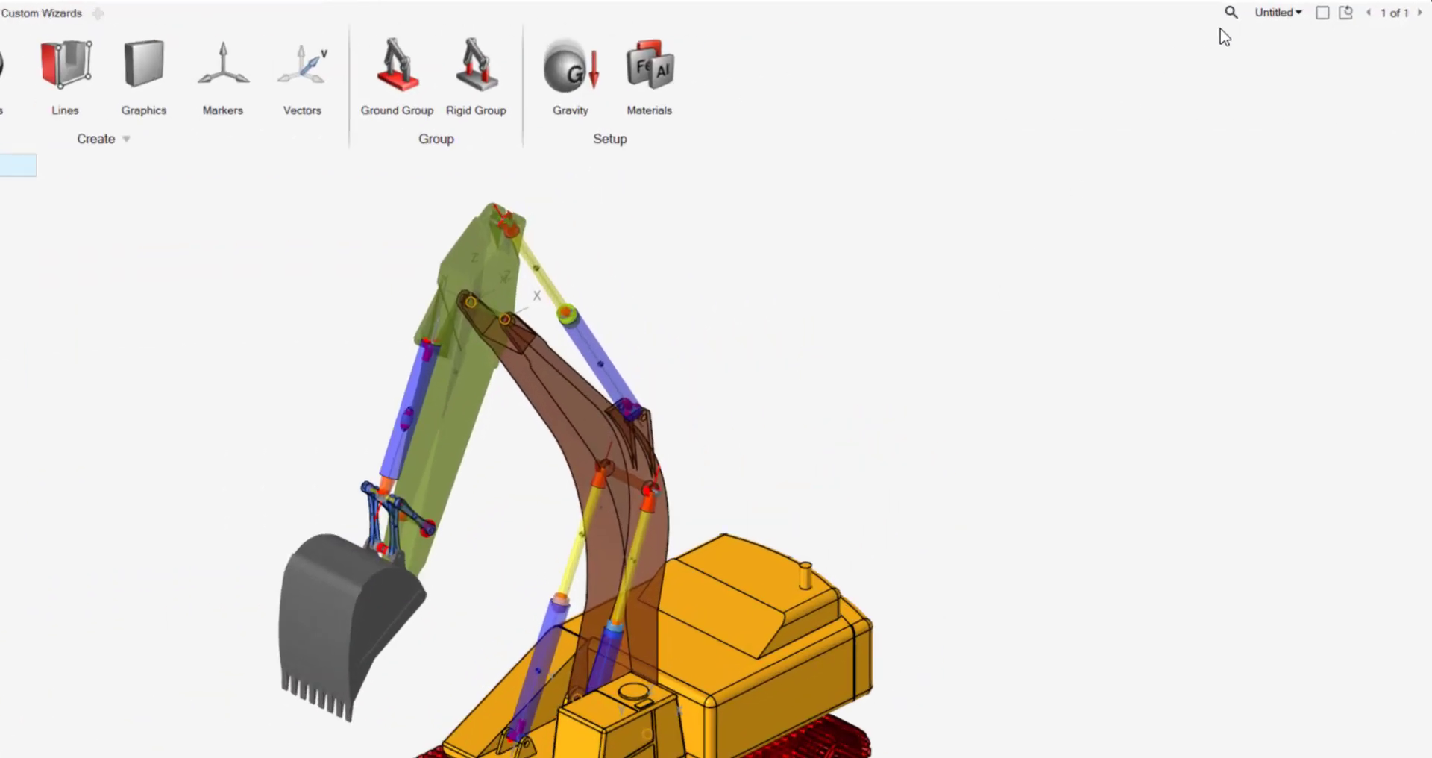
- Search the tools for 'Fle', then 'Conta', then 'FMU'
click(1071, 26)
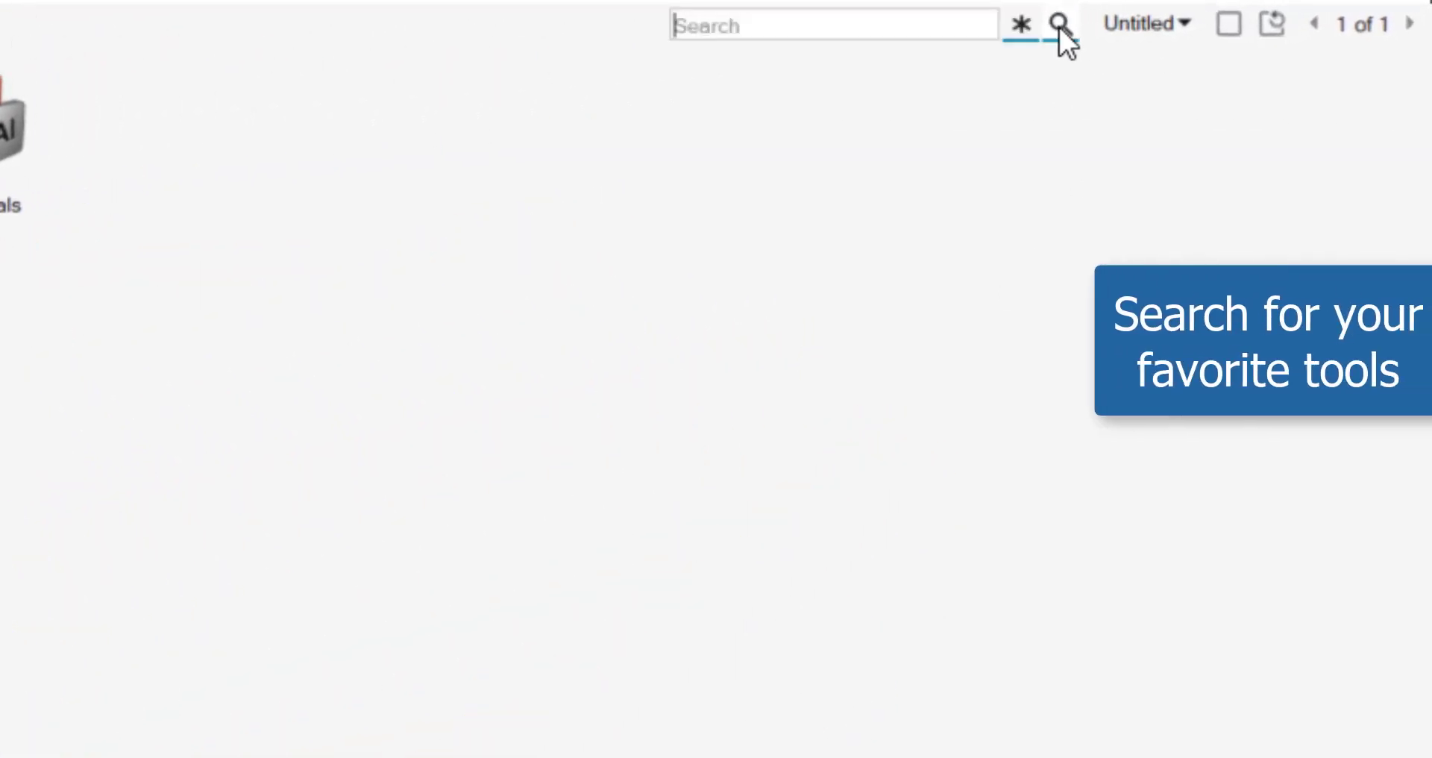
text(Fle)
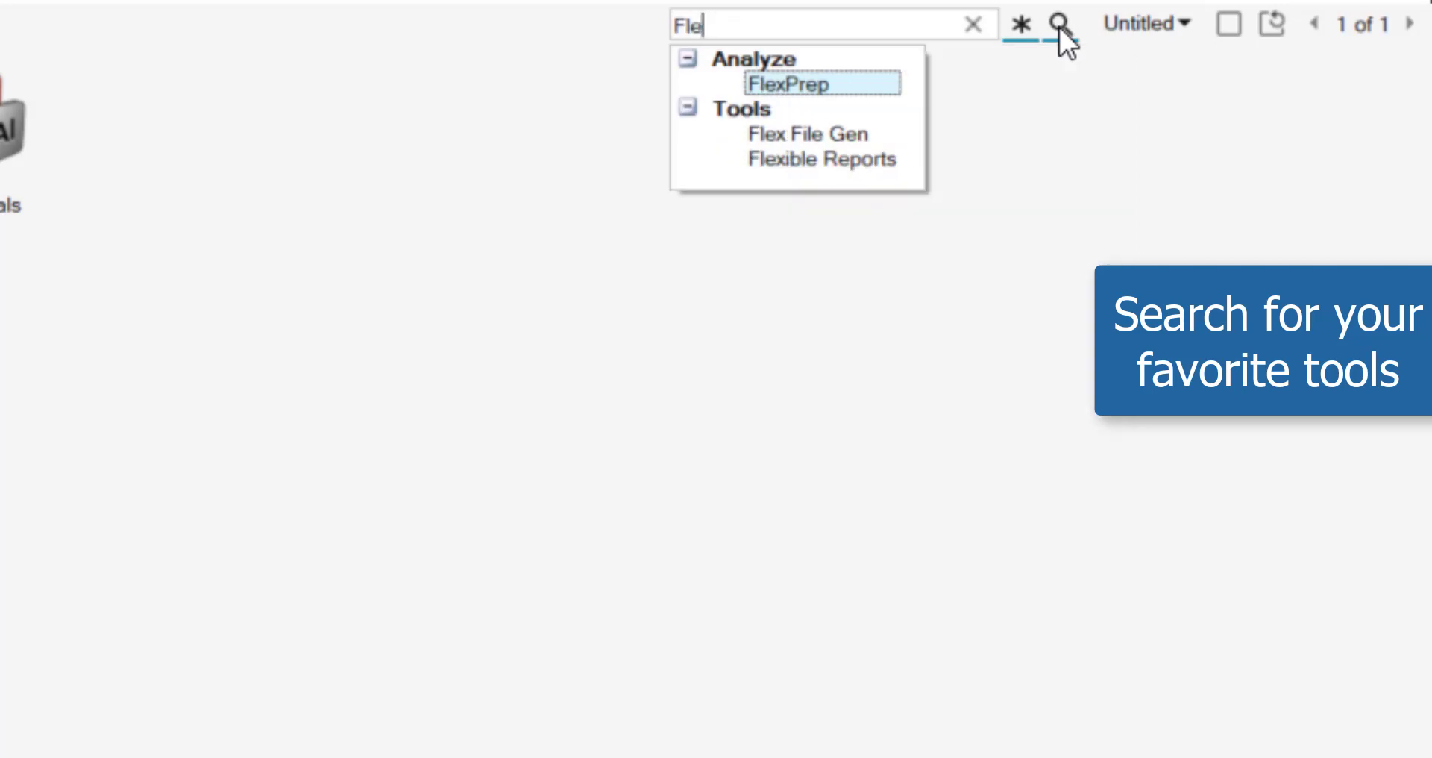
key(BackSpace)
key(BackSpace)
key(BackSpace)
text(C)
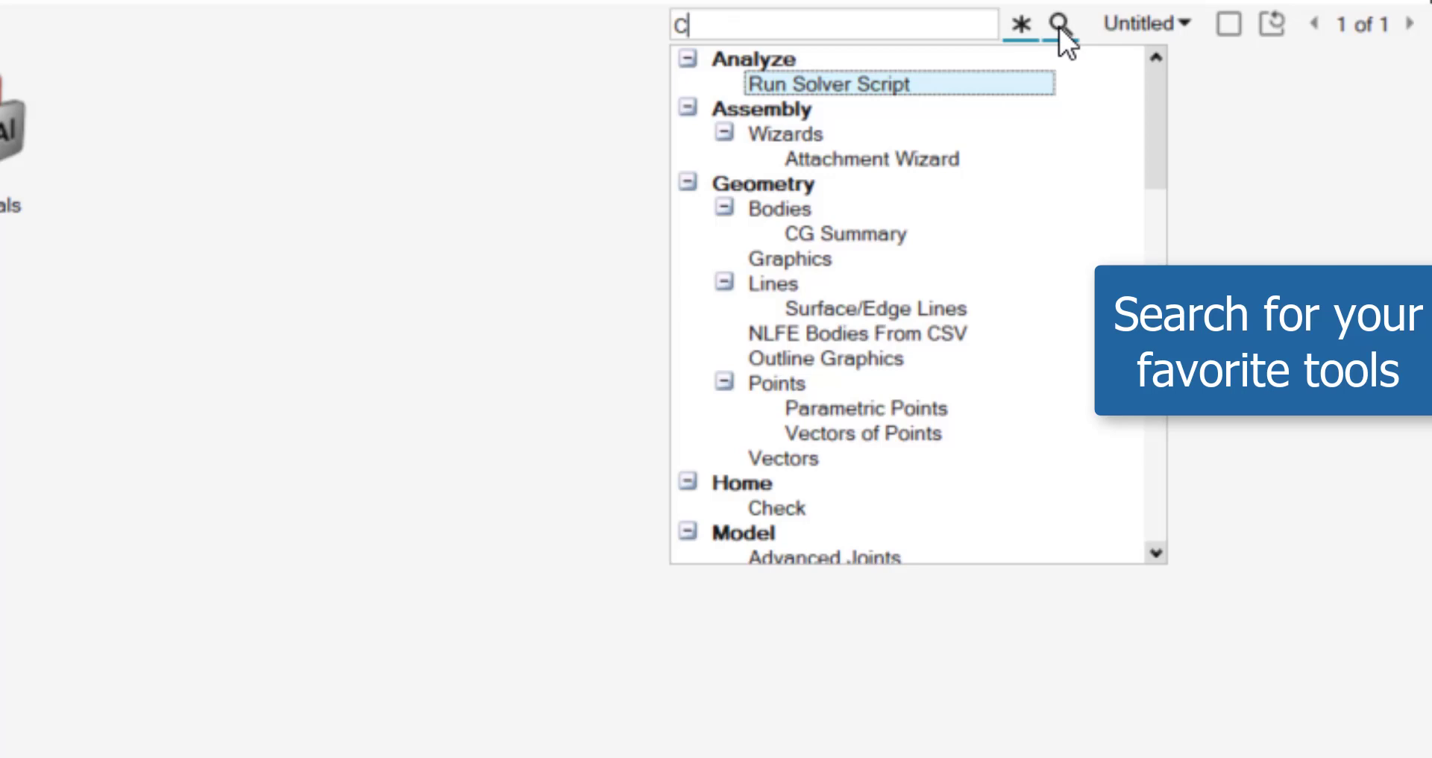
text(onta)
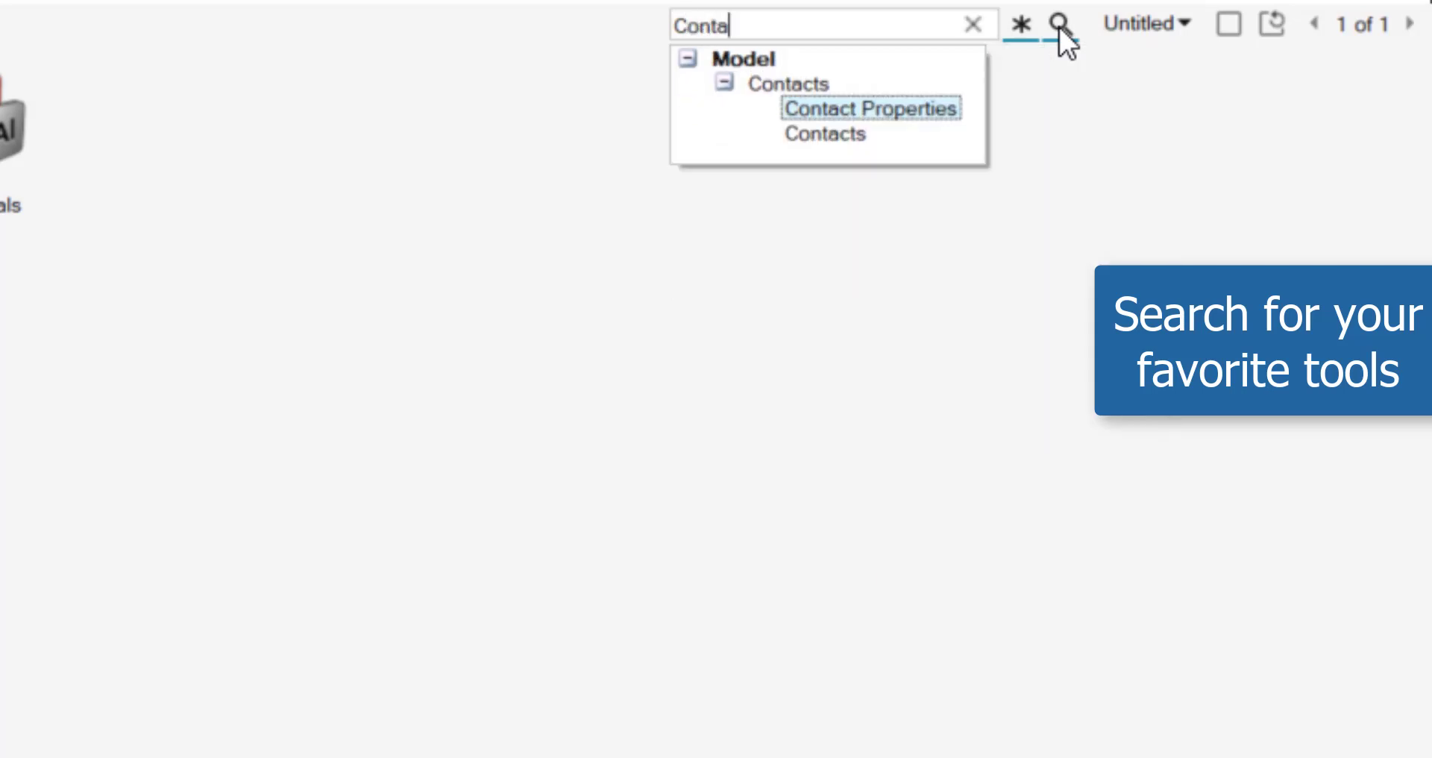
key(BackSpace)
key(BackSpace)
key(BackSpace)
key(BackSpace)
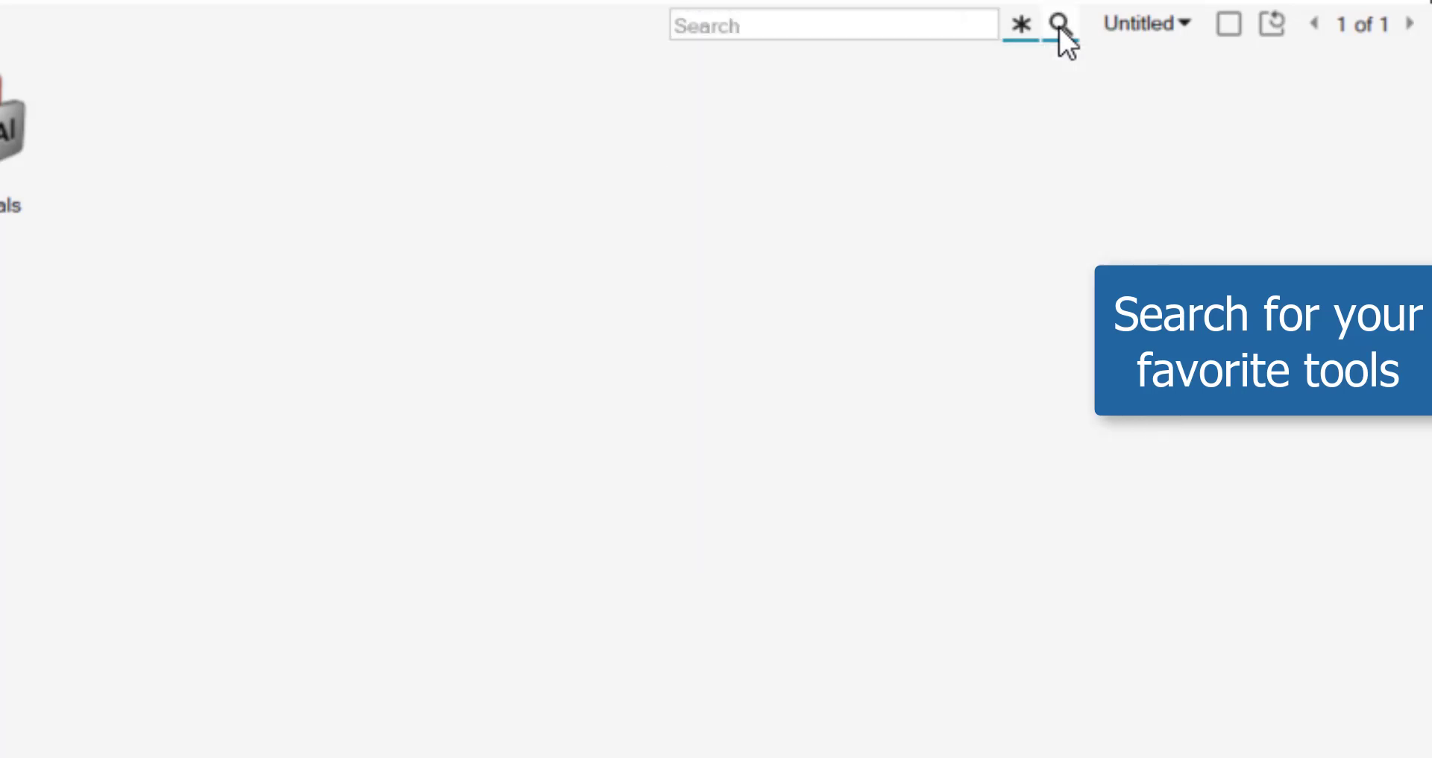
text(FMU)
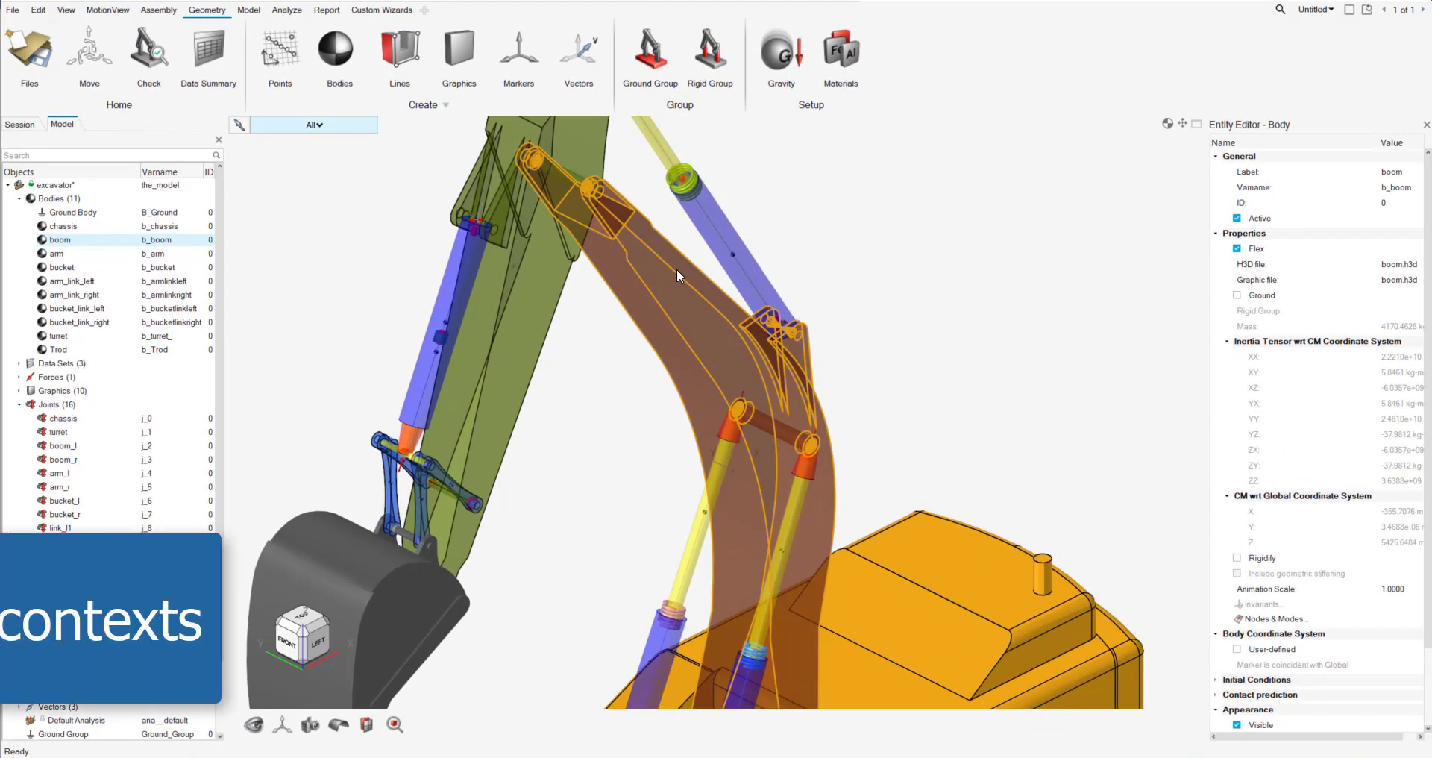
- Color the boom magenta and give it meshed shading
right_click(677, 270)
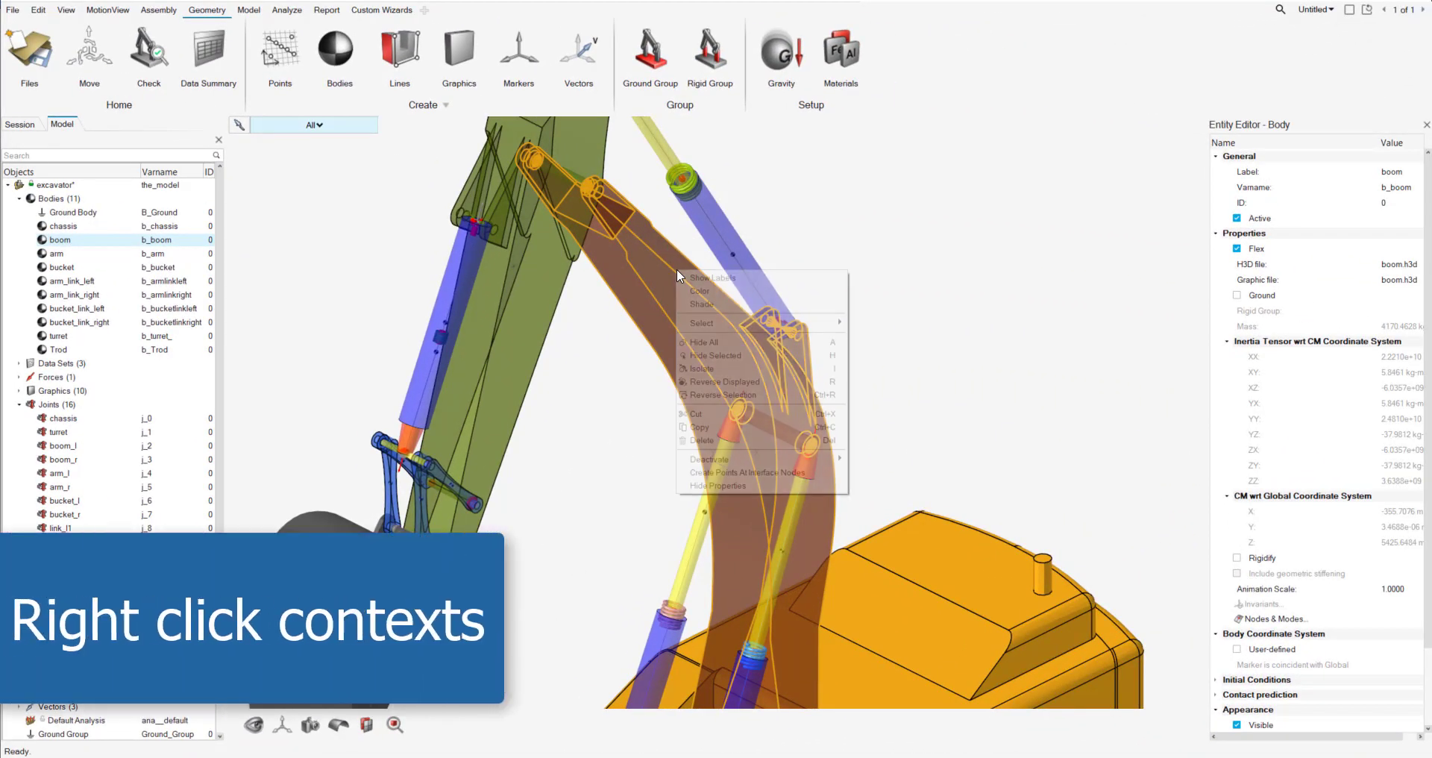
click(836, 292)
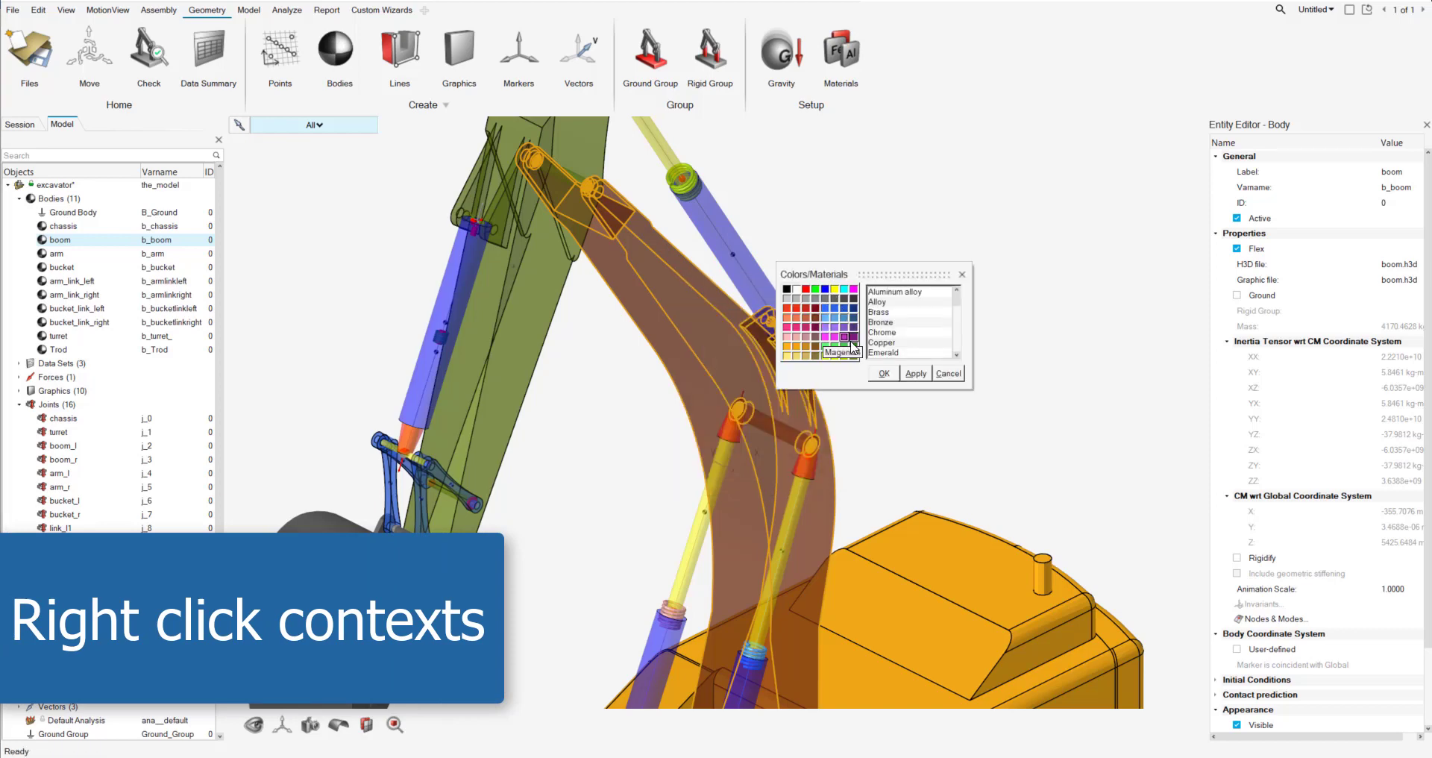
click(884, 373)
right_click(730, 307)
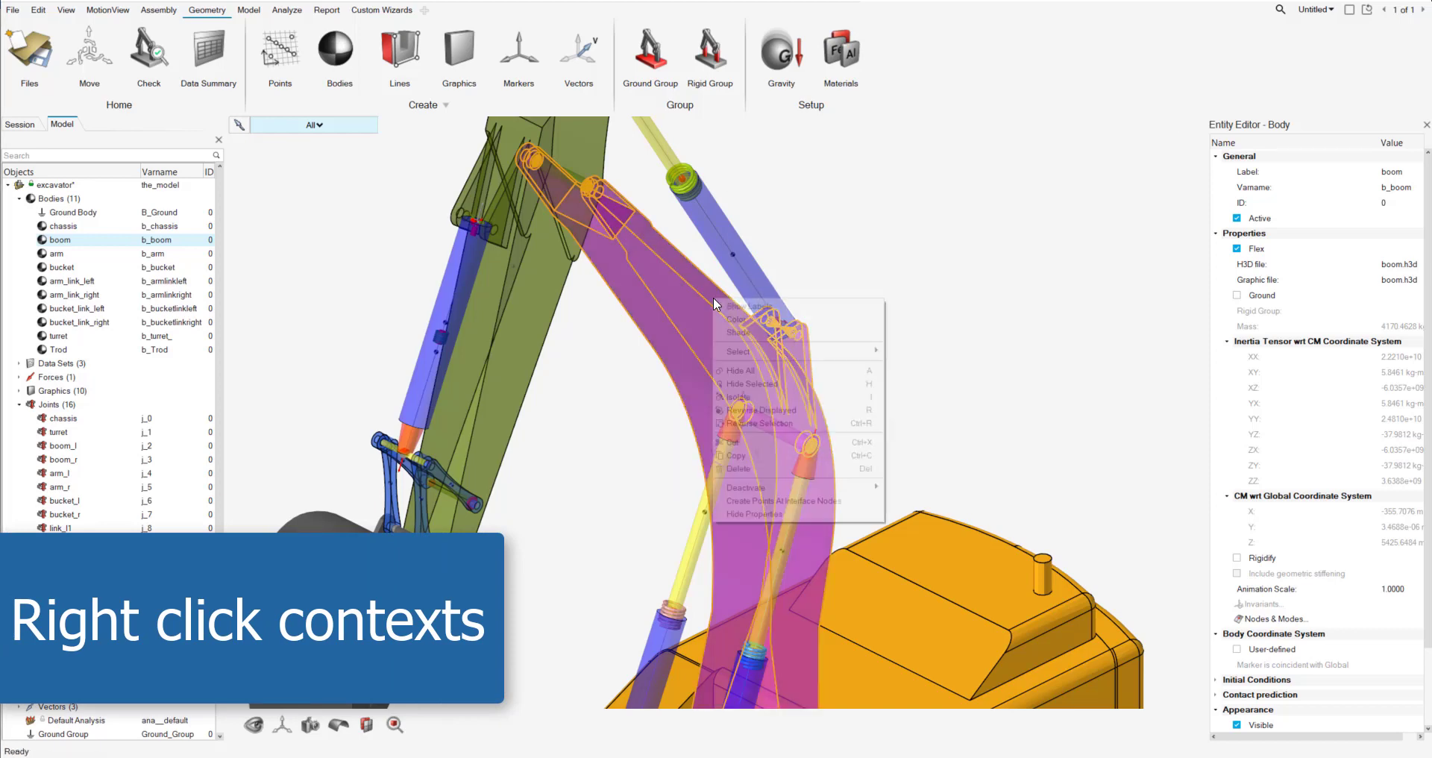
click(772, 333)
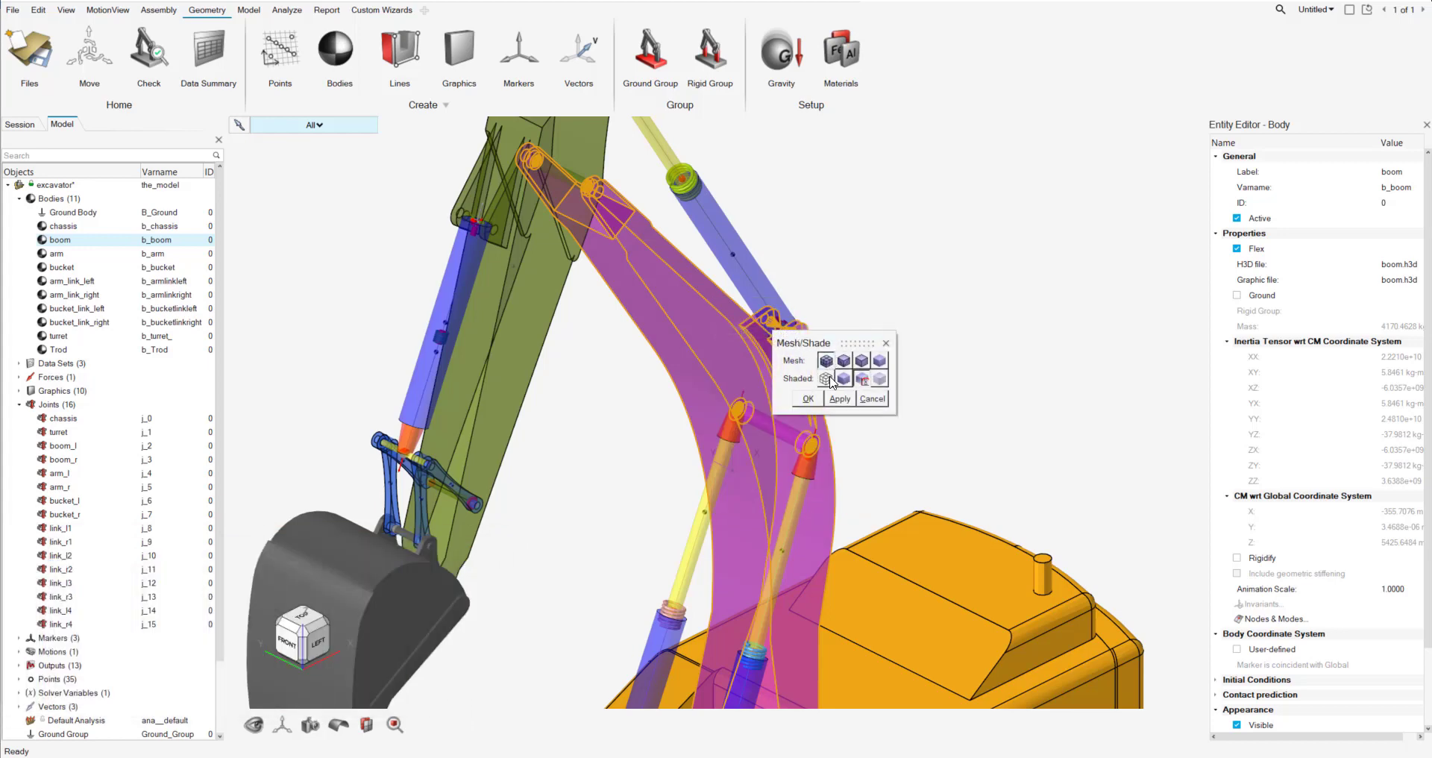
click(813, 397)
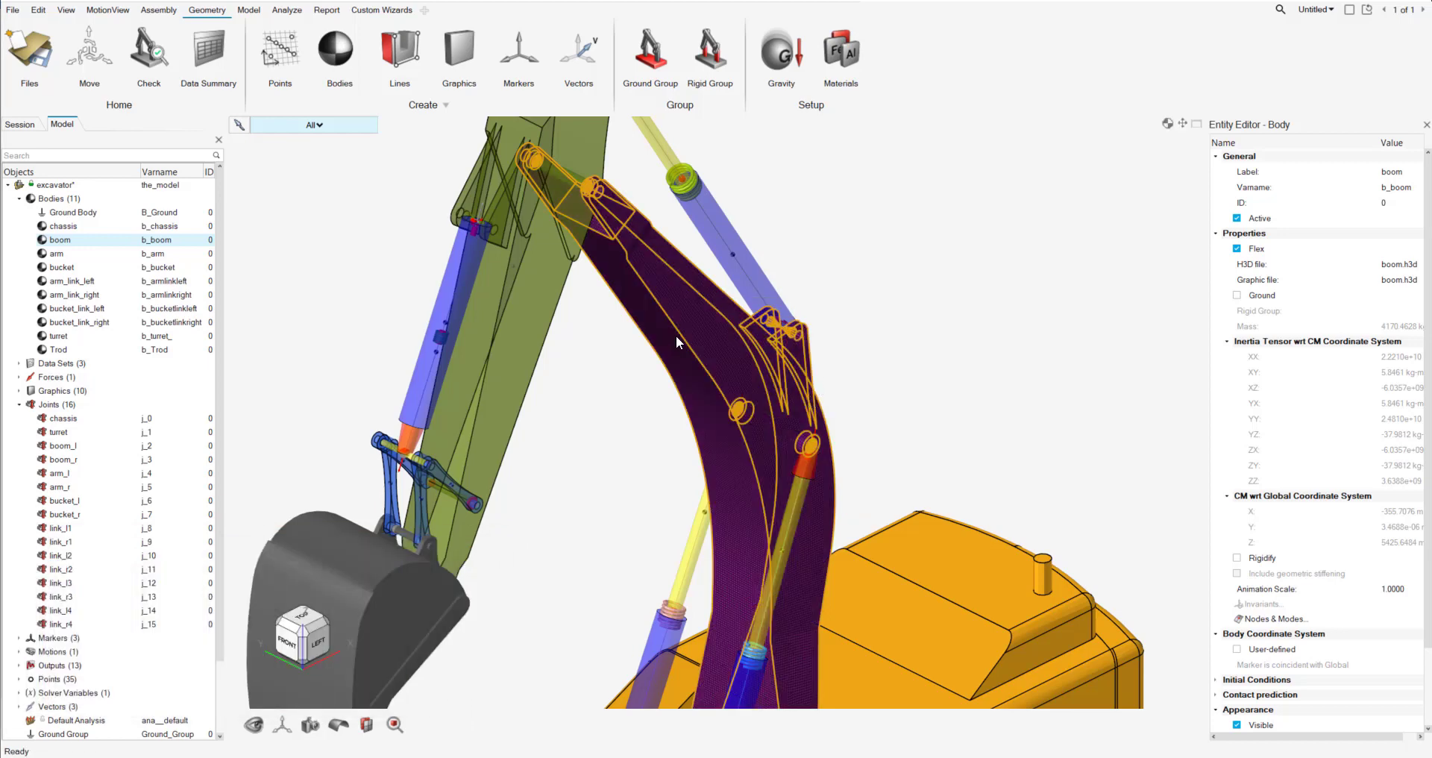
- Create points at the boom's interface nodes and expand the points list to view them
scroll(679, 338, up, 3)
scroll(679, 338, down, 1)
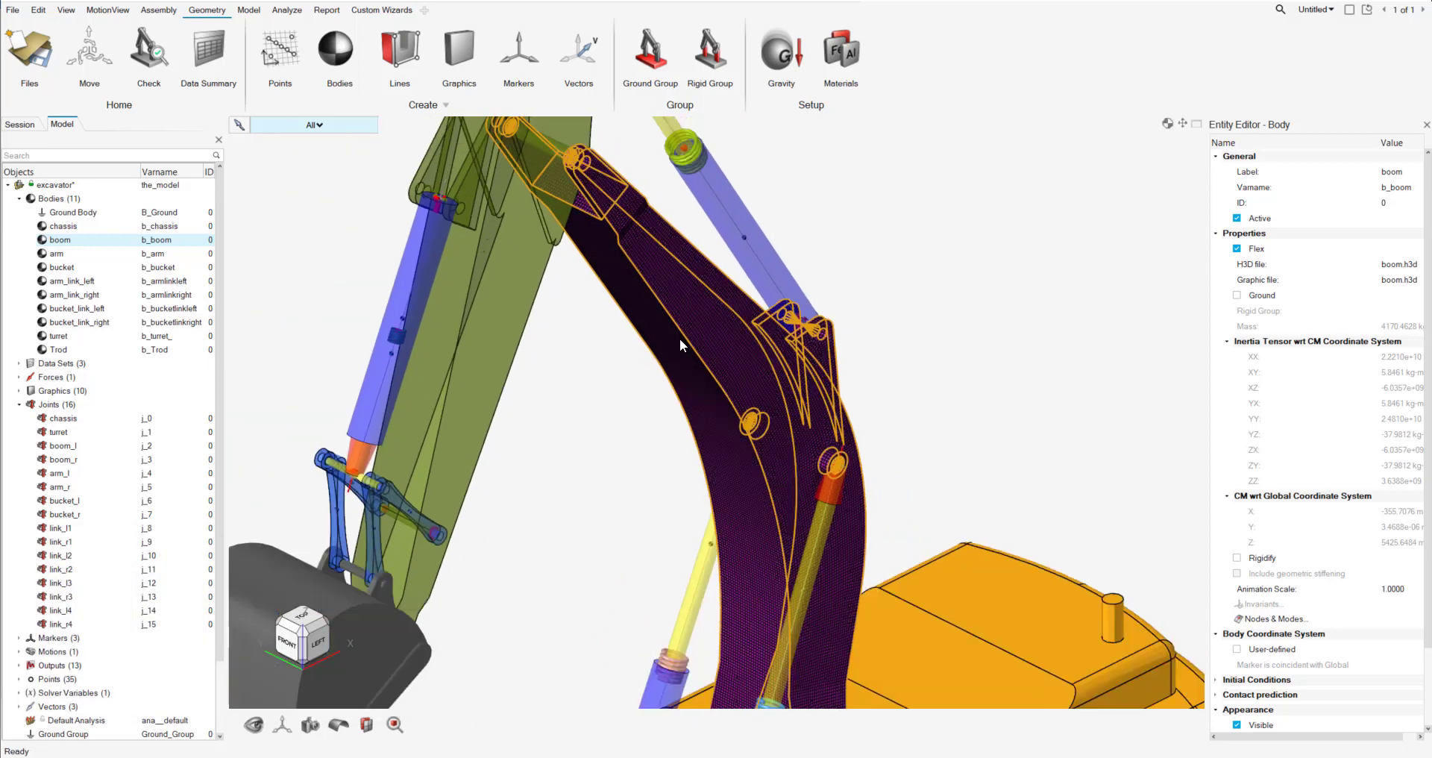
right_click(727, 326)
click(841, 528)
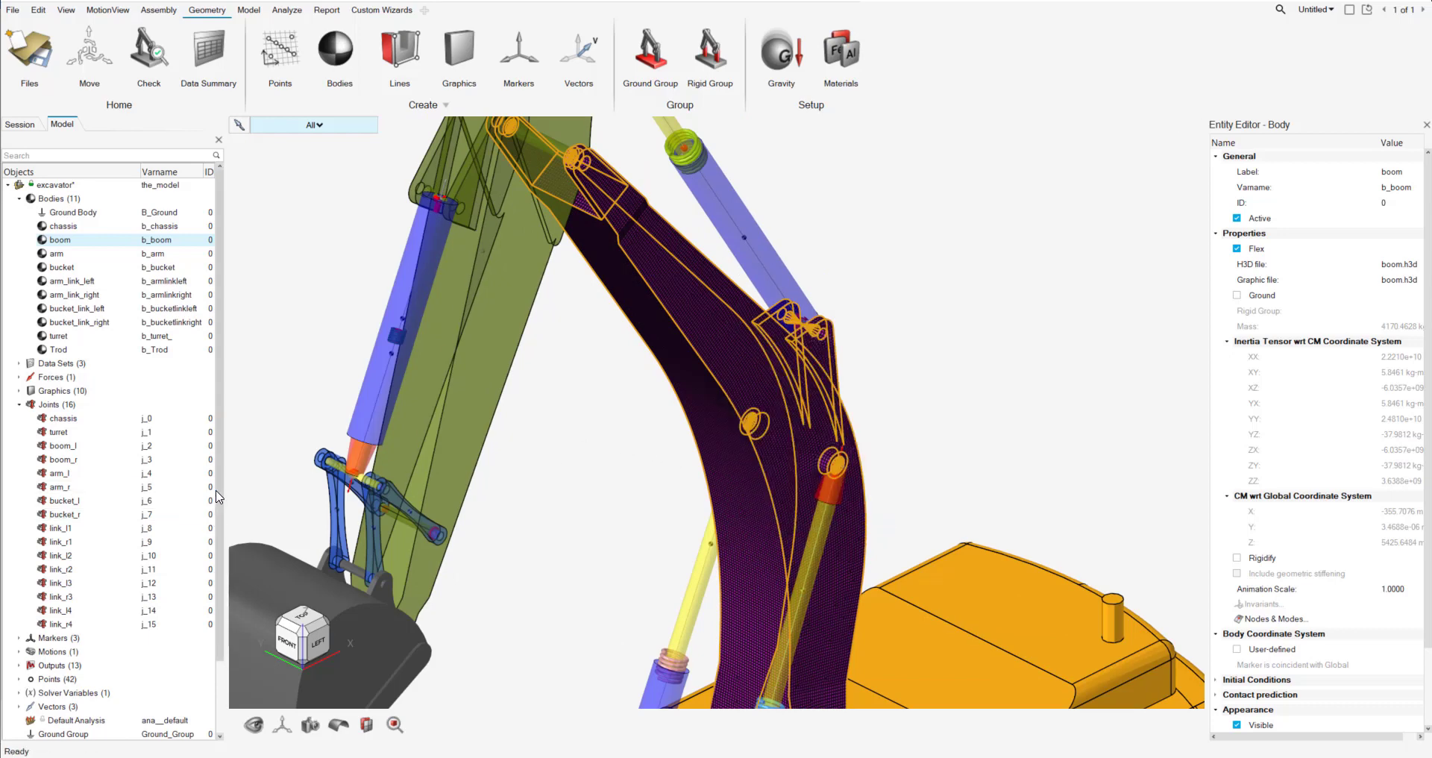
scroll(218, 496, down, 2)
click(18, 596)
scroll(105, 566, down, 6)
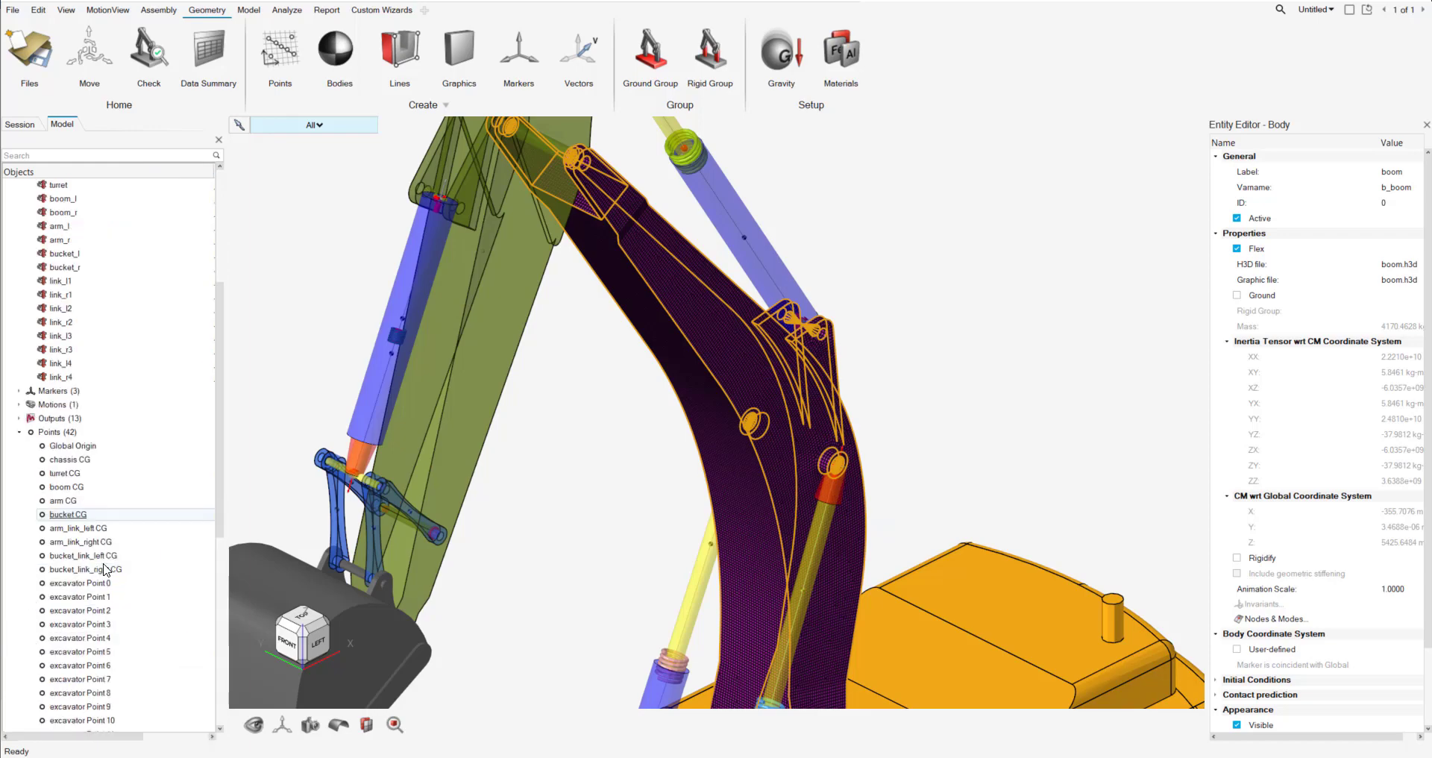
scroll(126, 584, down, 7)
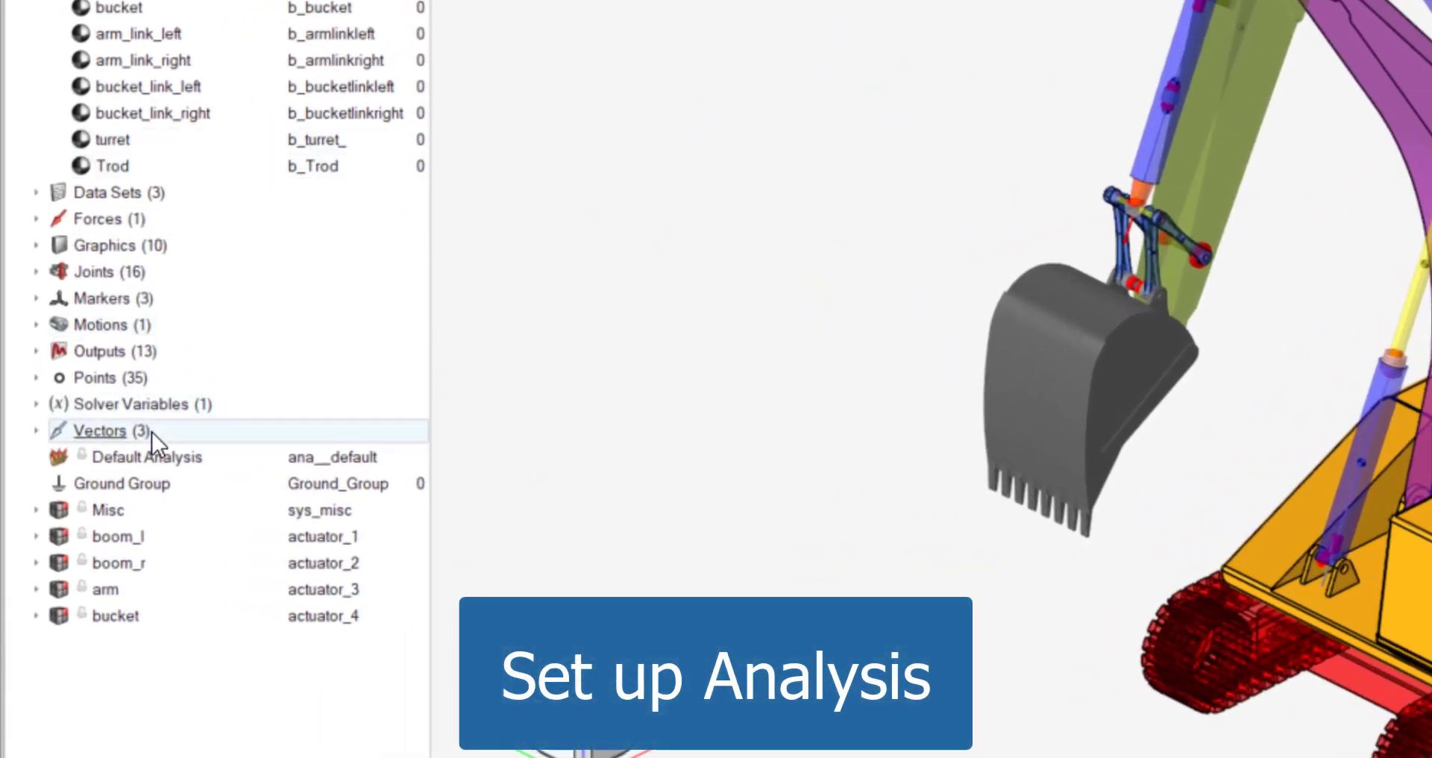
- Give Default Analysis an End Time of 20 and a Print Interval of 0.01
click(177, 455)
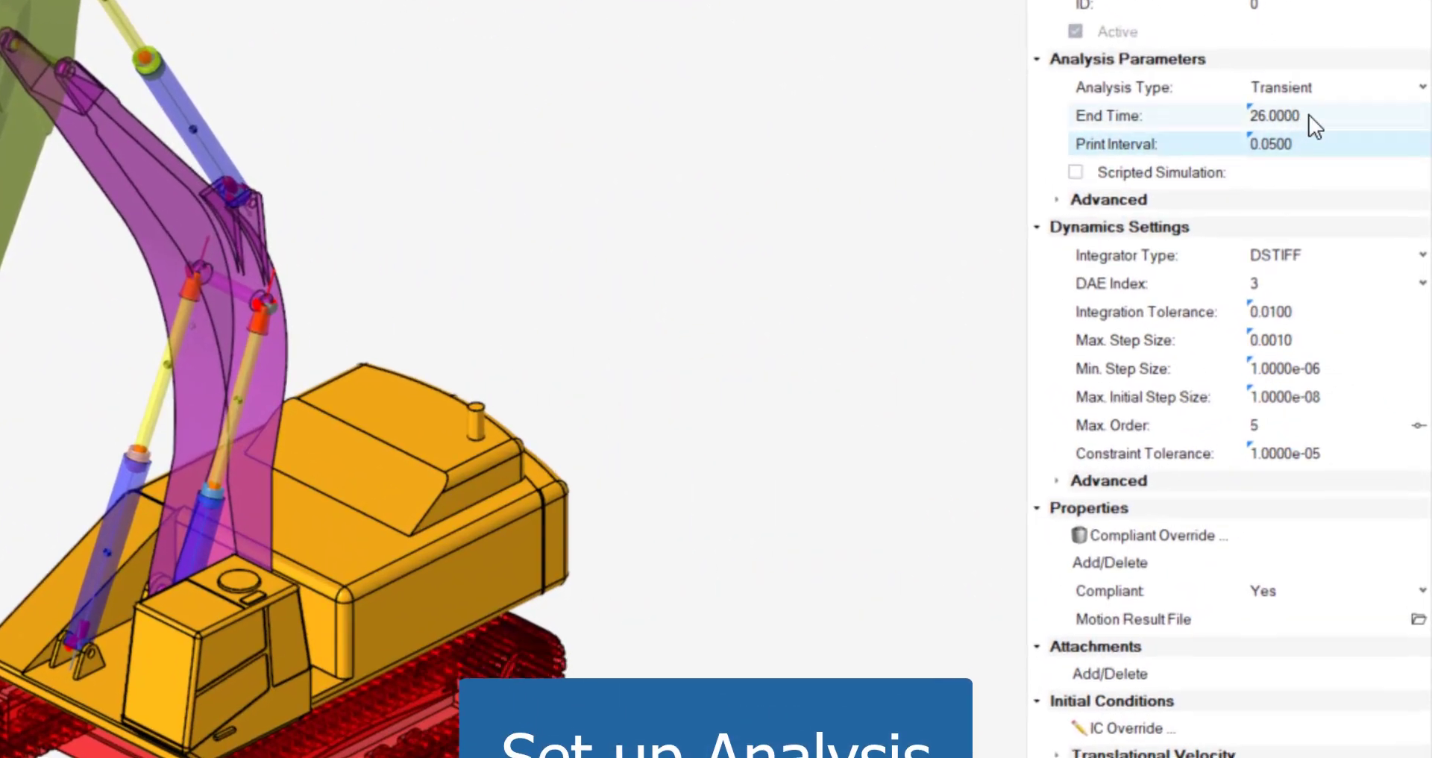
click(1309, 114)
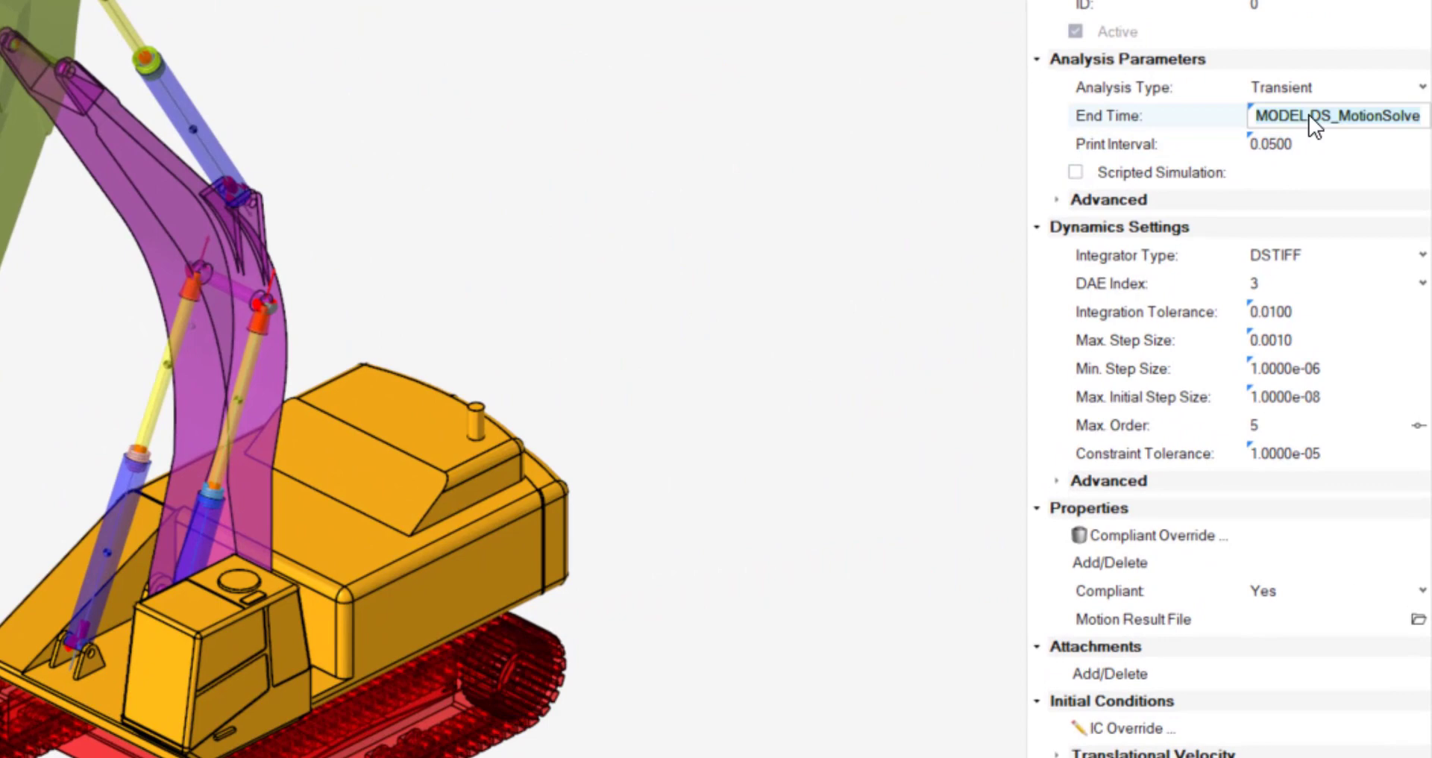
text(20)
key(Tab)
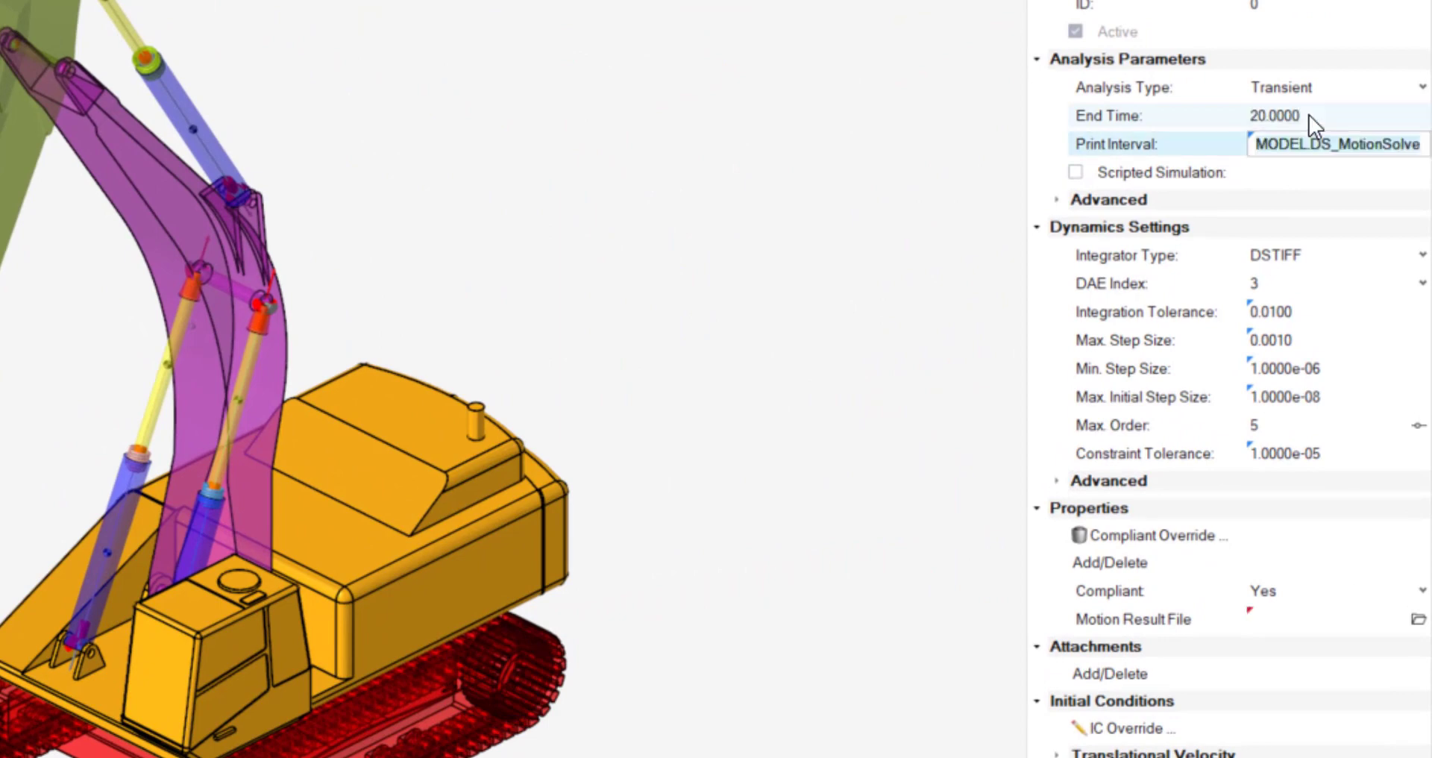
text(0.01)
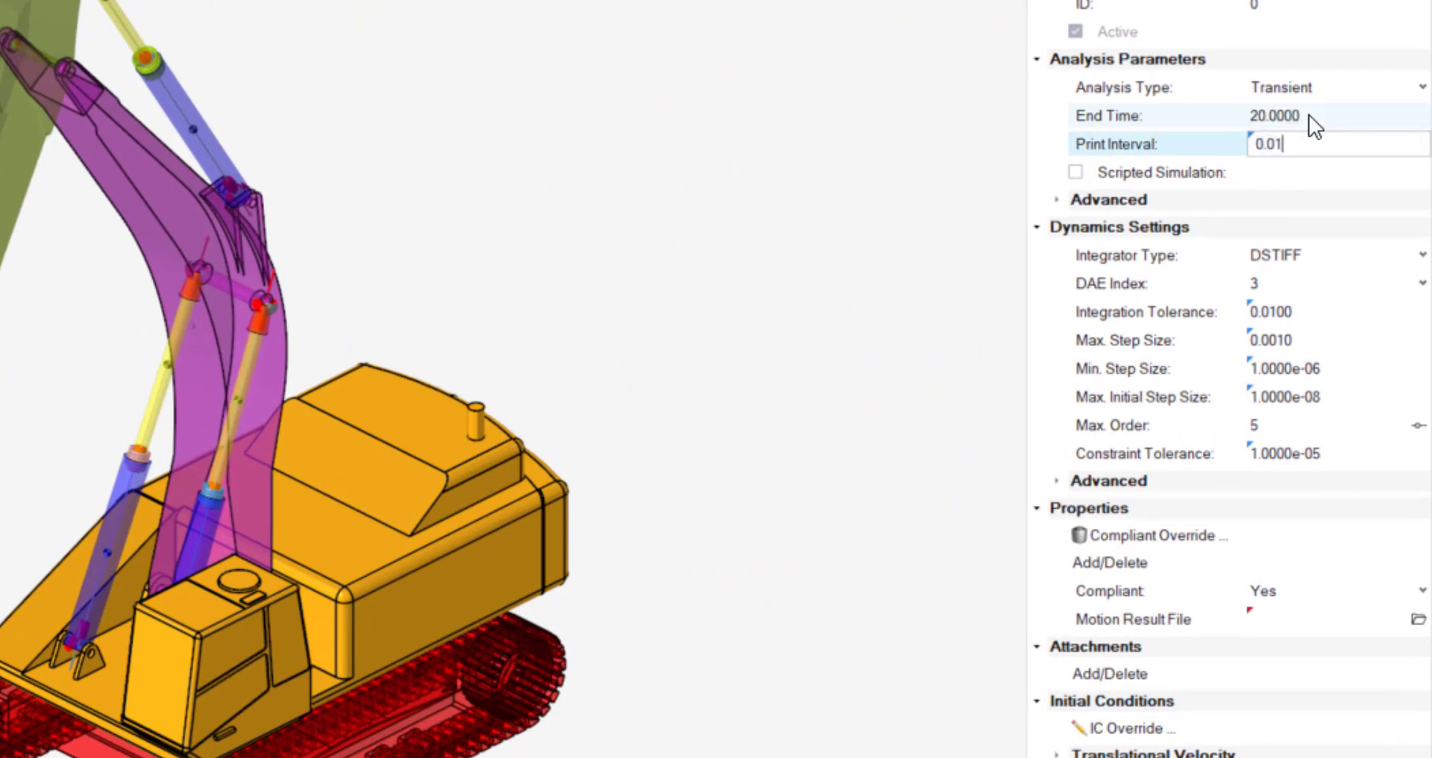
key(Tab)
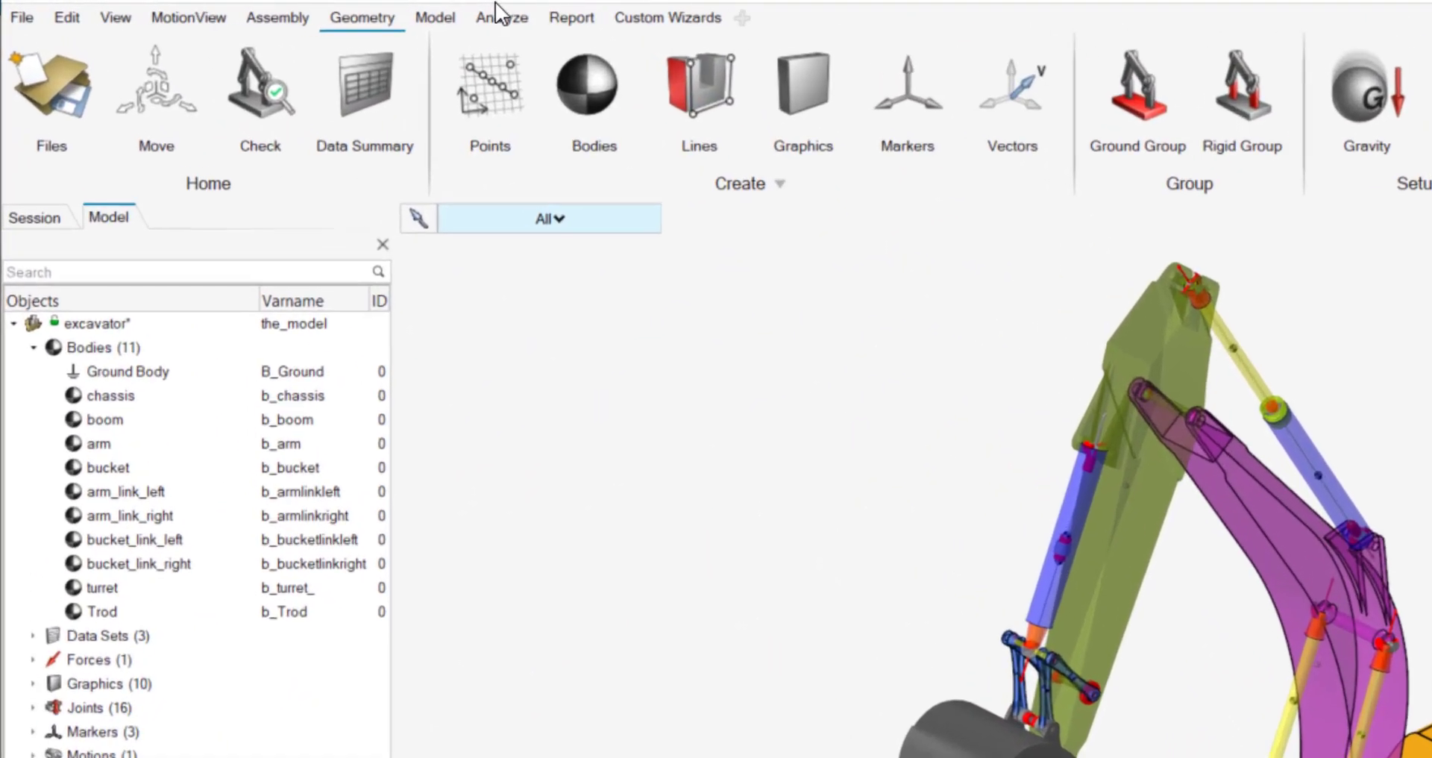
- Set up a MotionSolve run named Excavator_Run from the Analyze Run tool
click(287, 9)
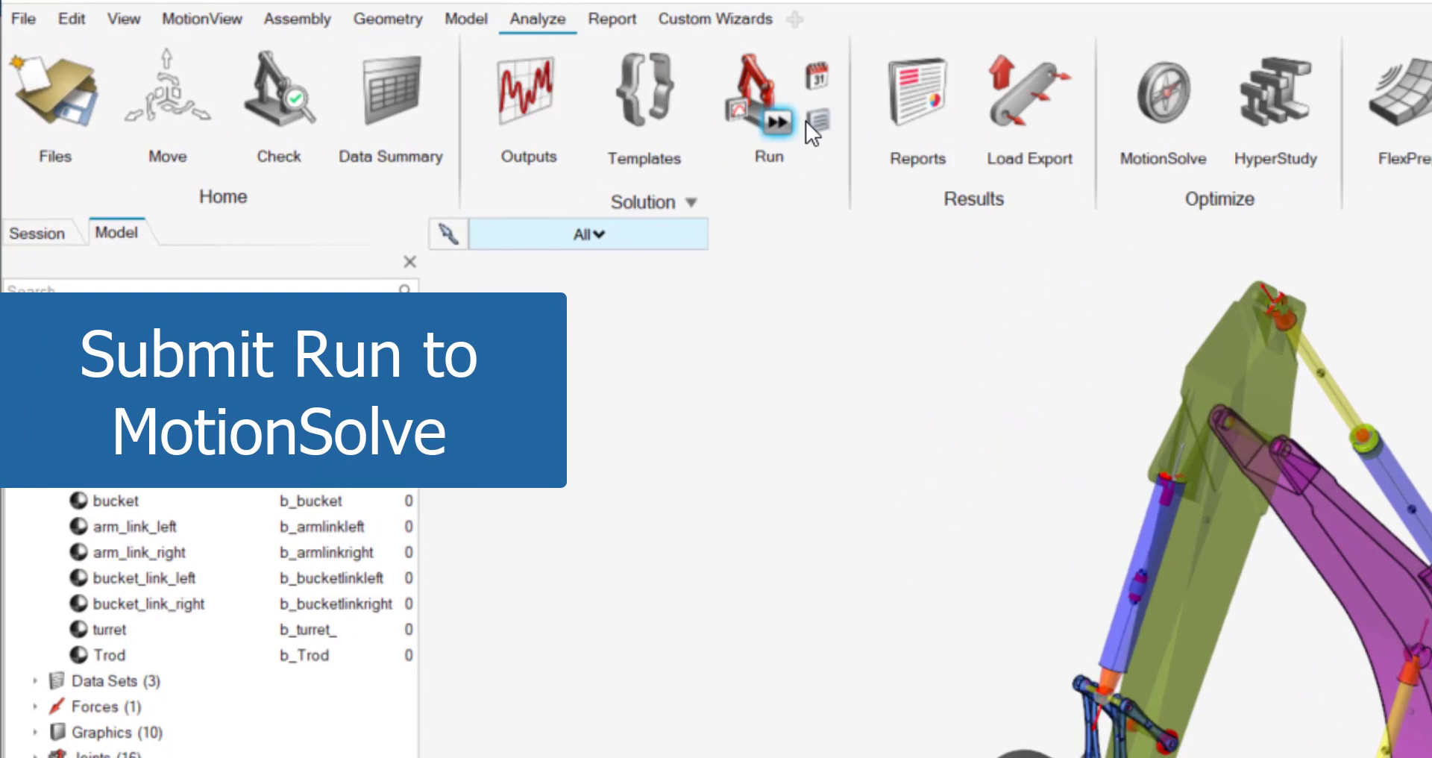
click(816, 121)
click(1019, 254)
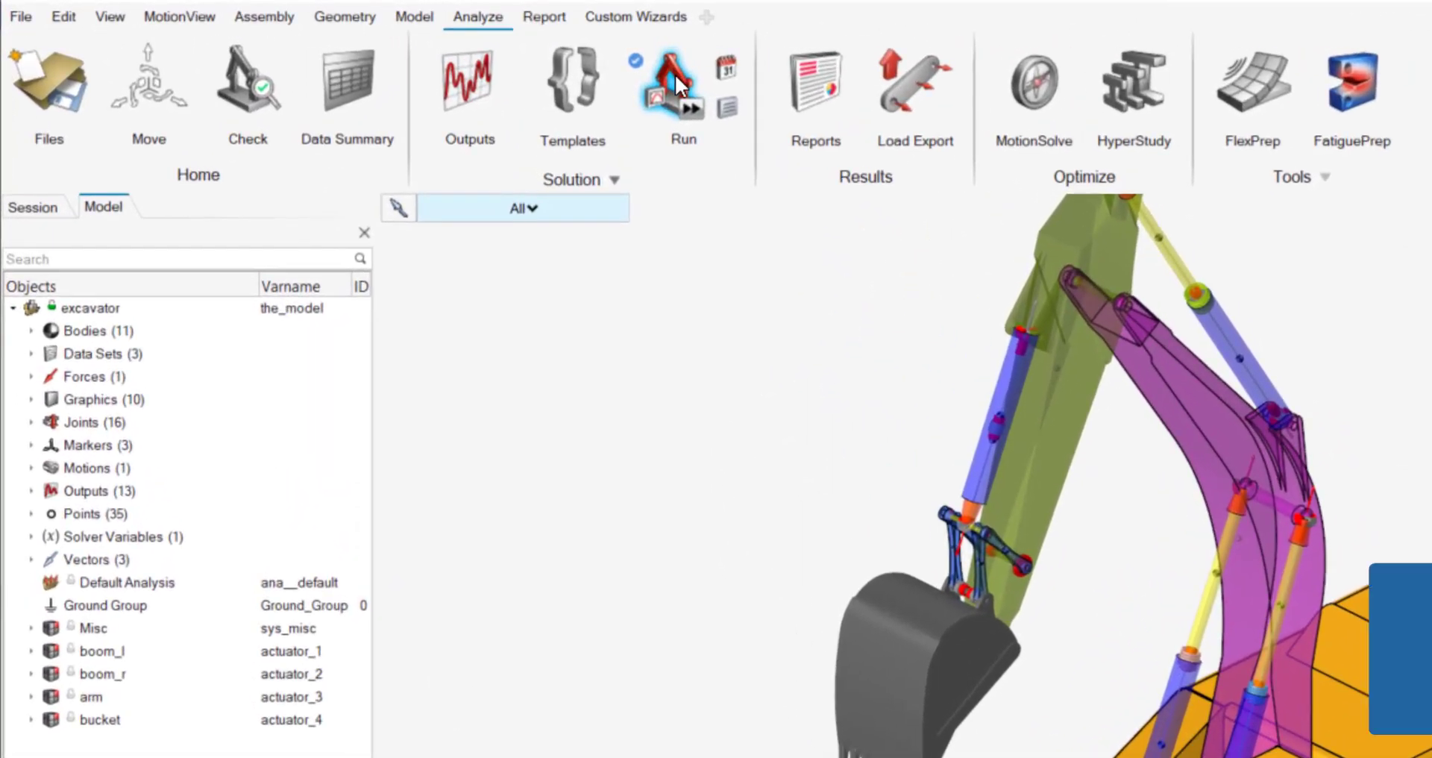
- Load the Excavator_Run results, play them, scrub to about 14 s, and resume playback
click(674, 74)
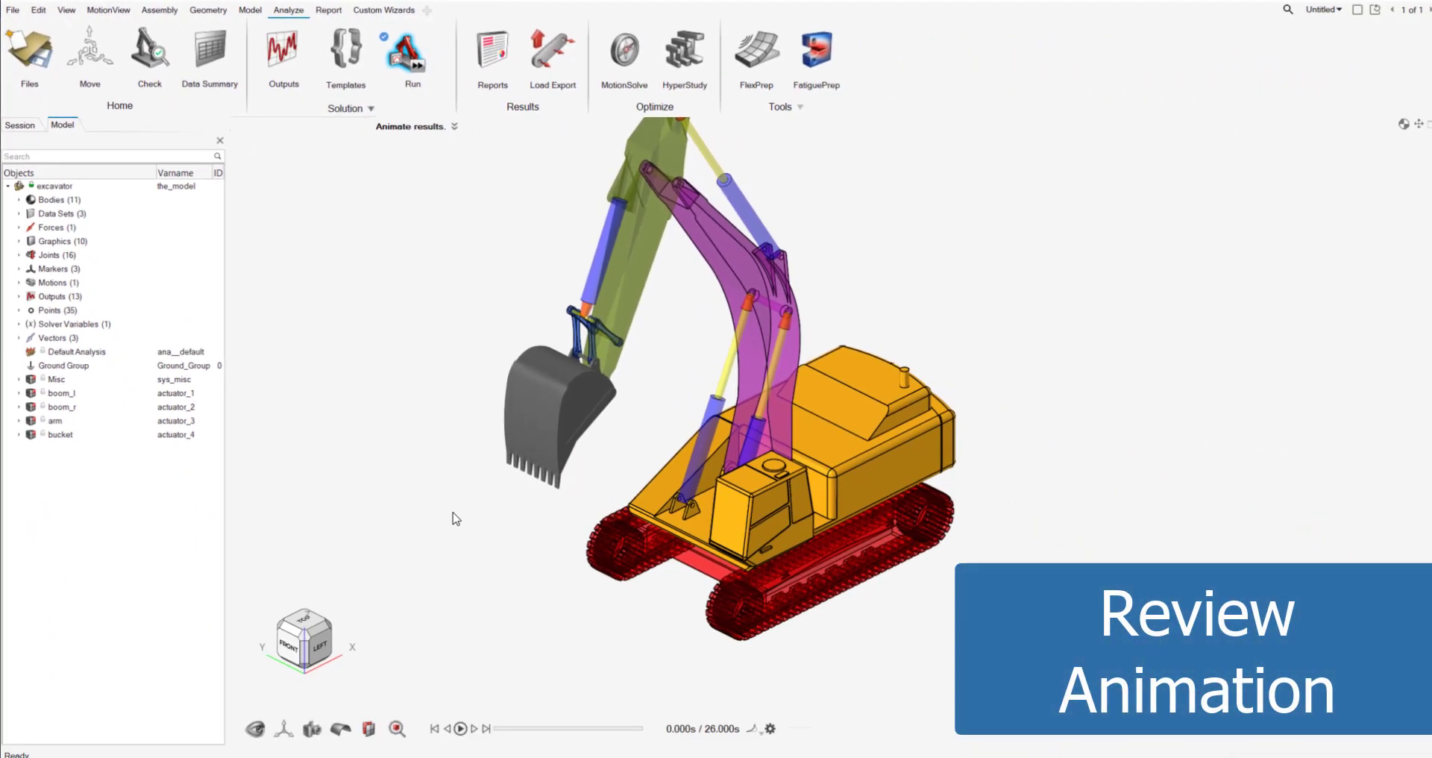
click(464, 731)
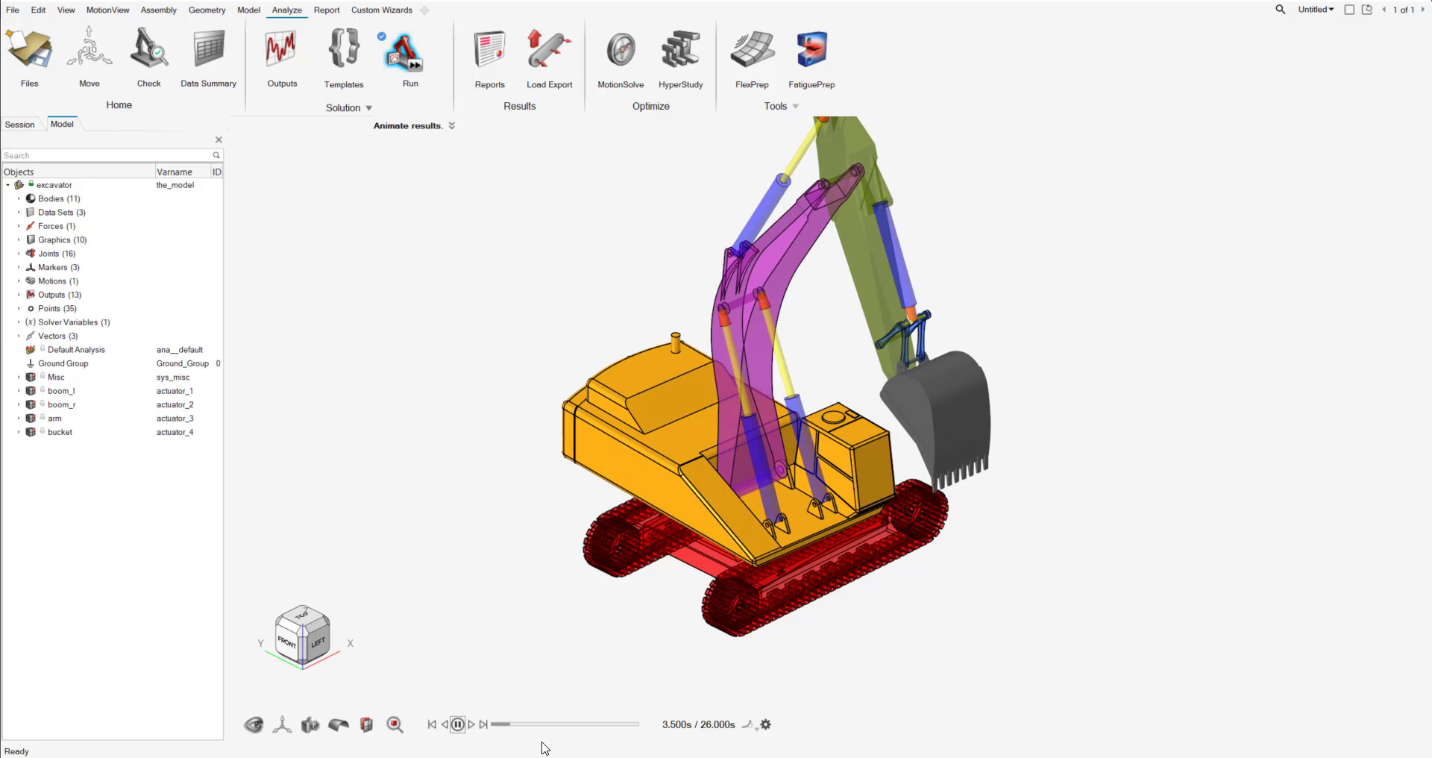
drag(512, 724, 572, 724)
click(458, 725)
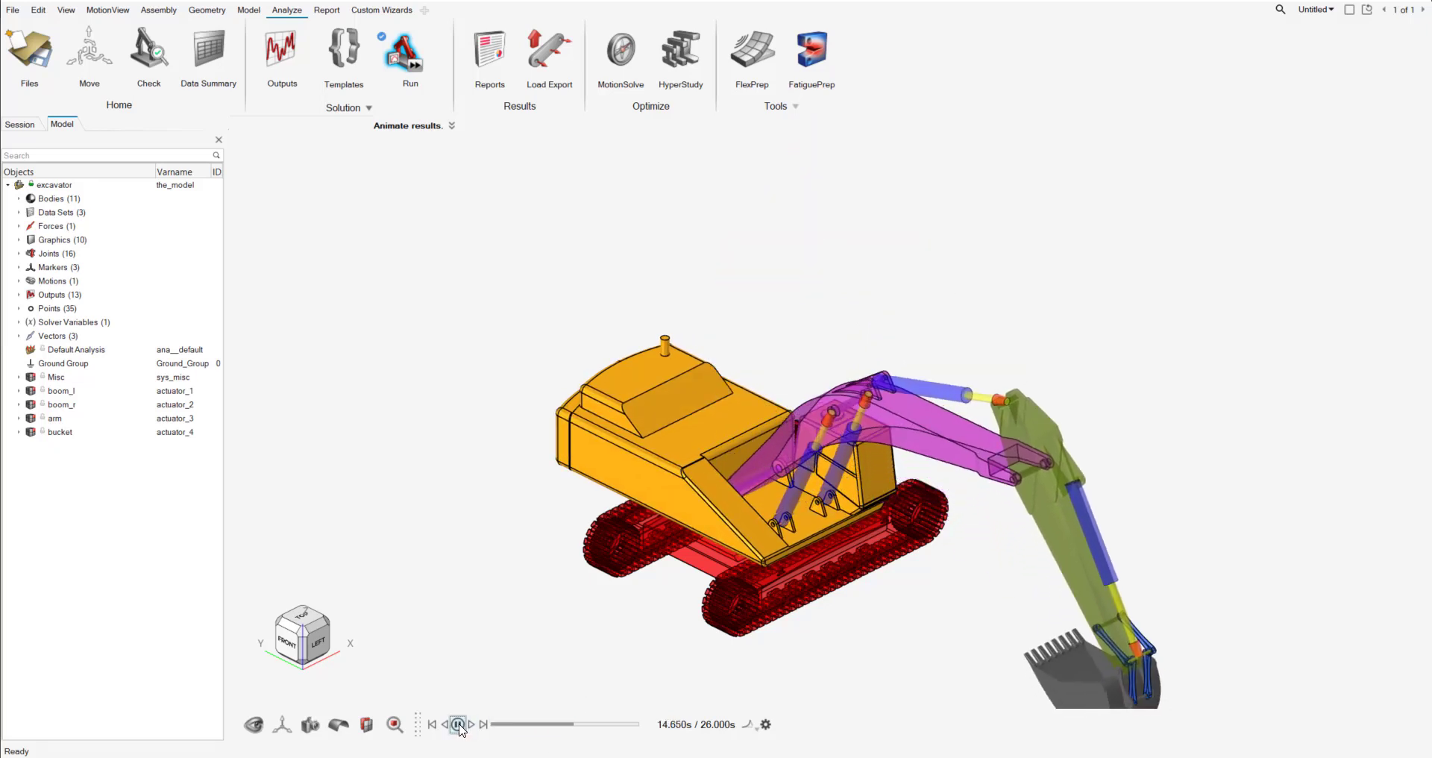